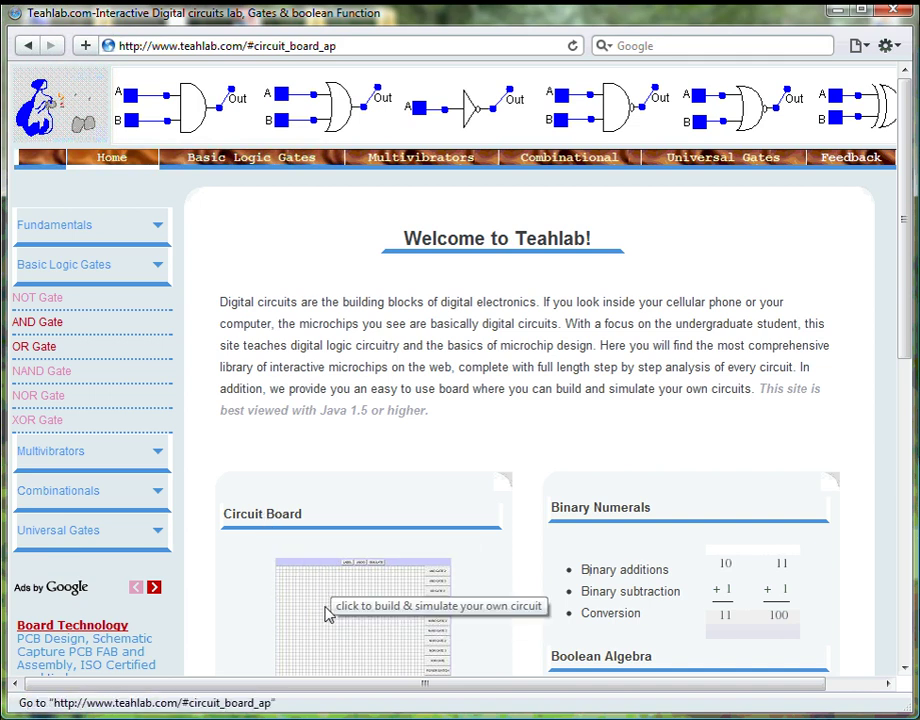
- Scroll down to show the full empty grid alongside the gate, switch and wire buttons
{"action": "left_click", "coordinate": [353, 627]}
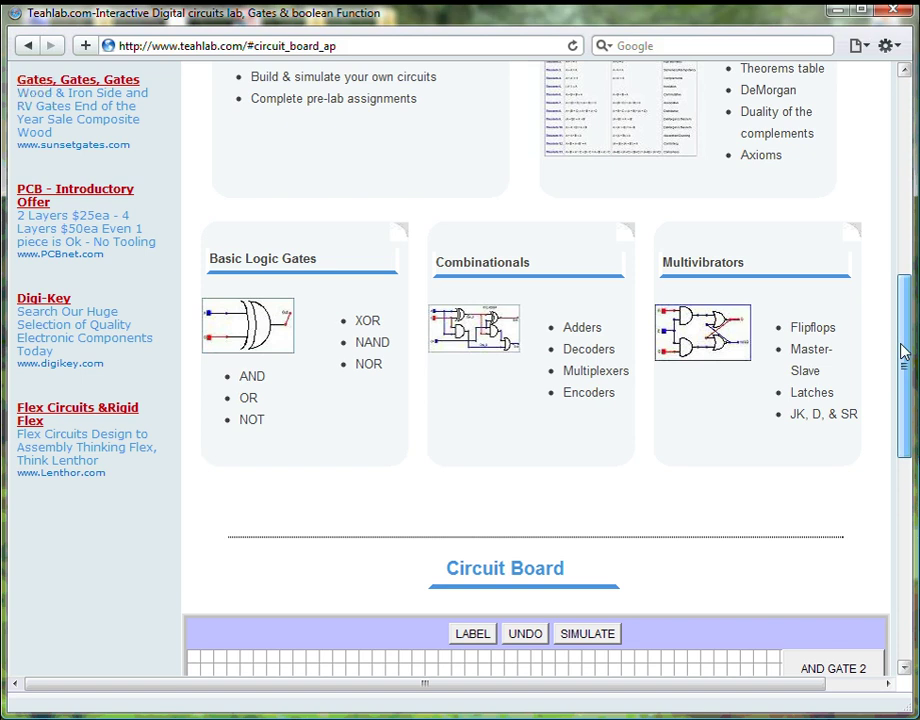
{"action": "left_click_drag", "start_coordinate": [903, 350], "coordinate": [901, 495]}
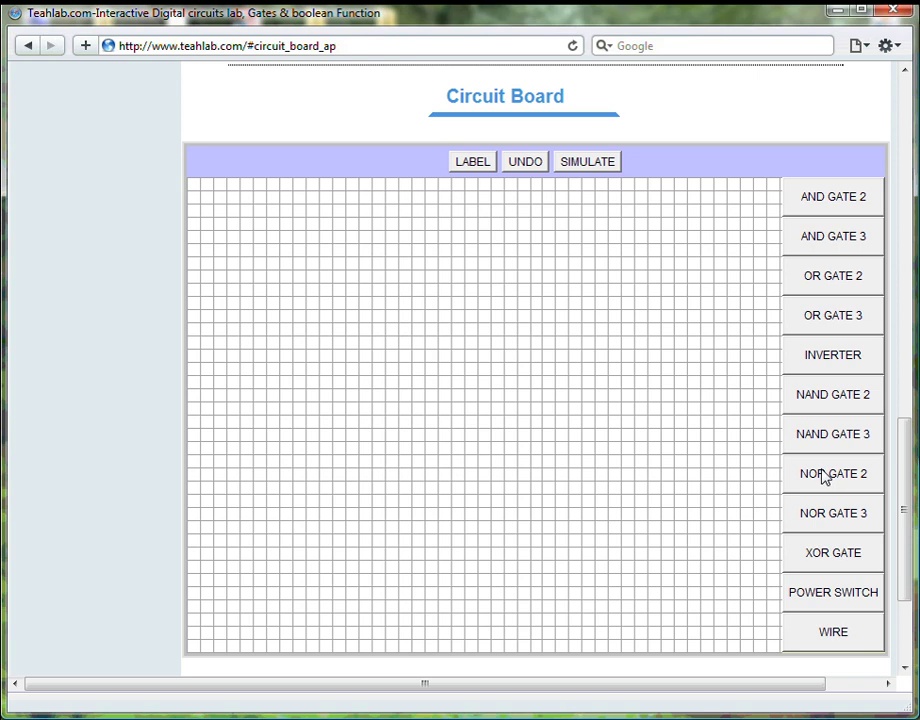
- Add a NOR GATE 2, move it to the grid's top centre, and resize it smaller
{"action": "left_click", "coordinate": [823, 478]}
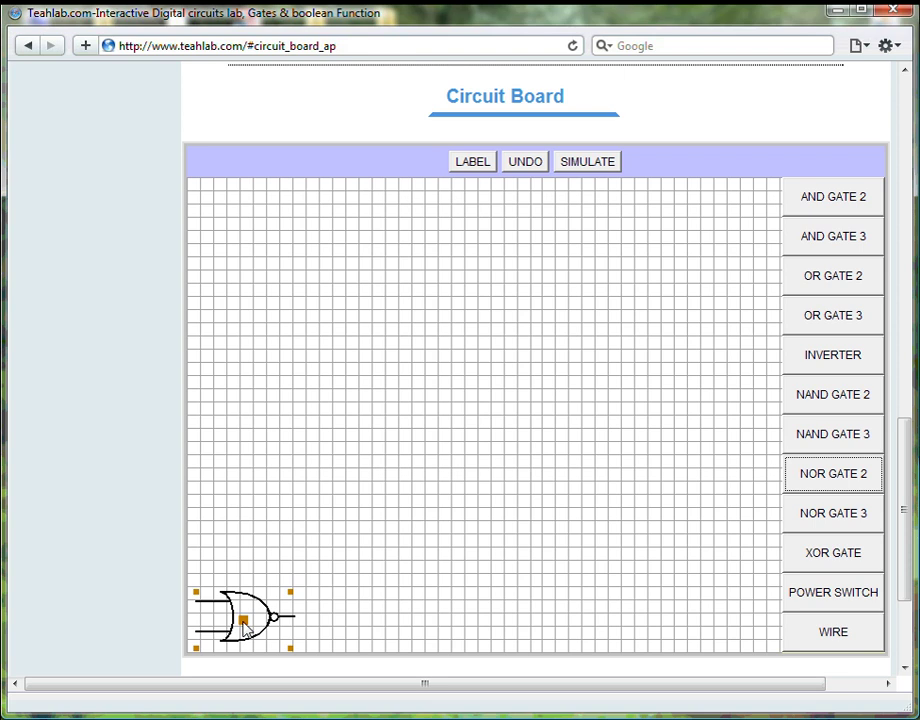
{"action": "mouse_move", "coordinate": [243, 622]}
{"action": "left_mouse_down"}
{"action": "mouse_move", "coordinate": [322, 434]}
{"action": "mouse_move", "coordinate": [433, 245]}
{"action": "mouse_move", "coordinate": [470, 240]}
{"action": "mouse_move", "coordinate": [438, 241]}
{"action": "left_mouse_up"}
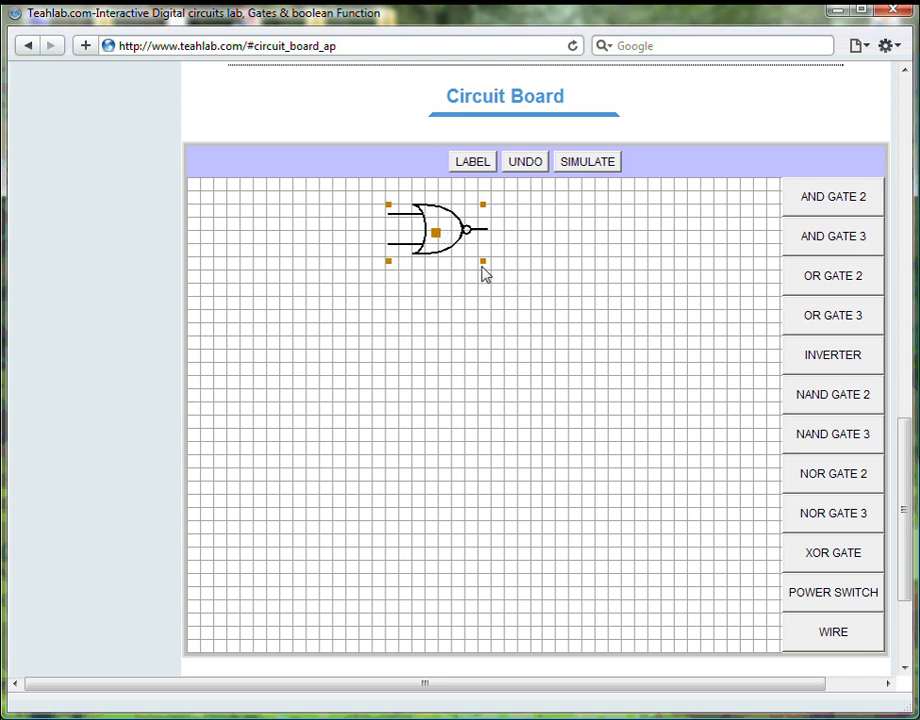
{"action": "mouse_move", "coordinate": [485, 267]}
{"action": "left_mouse_down"}
{"action": "mouse_move", "coordinate": [520, 335]}
{"action": "mouse_move", "coordinate": [565, 335]}
{"action": "mouse_move", "coordinate": [485, 310]}
{"action": "mouse_move", "coordinate": [464, 289]}
{"action": "mouse_move", "coordinate": [481, 290]}
{"action": "left_mouse_up"}
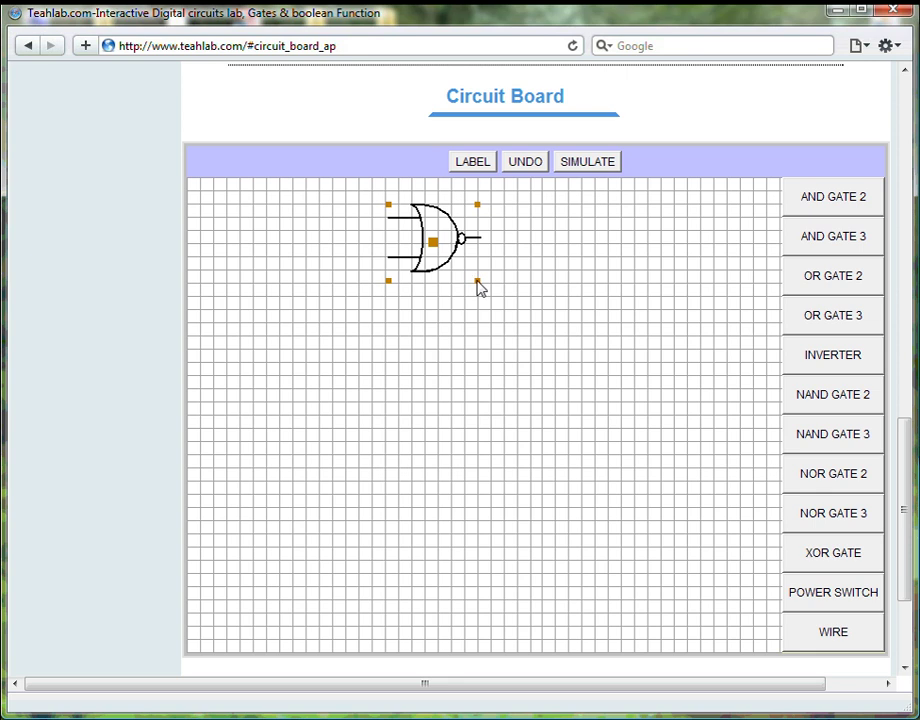
{"action": "left_click_drag", "start_coordinate": [477, 282], "coordinate": [465, 271]}
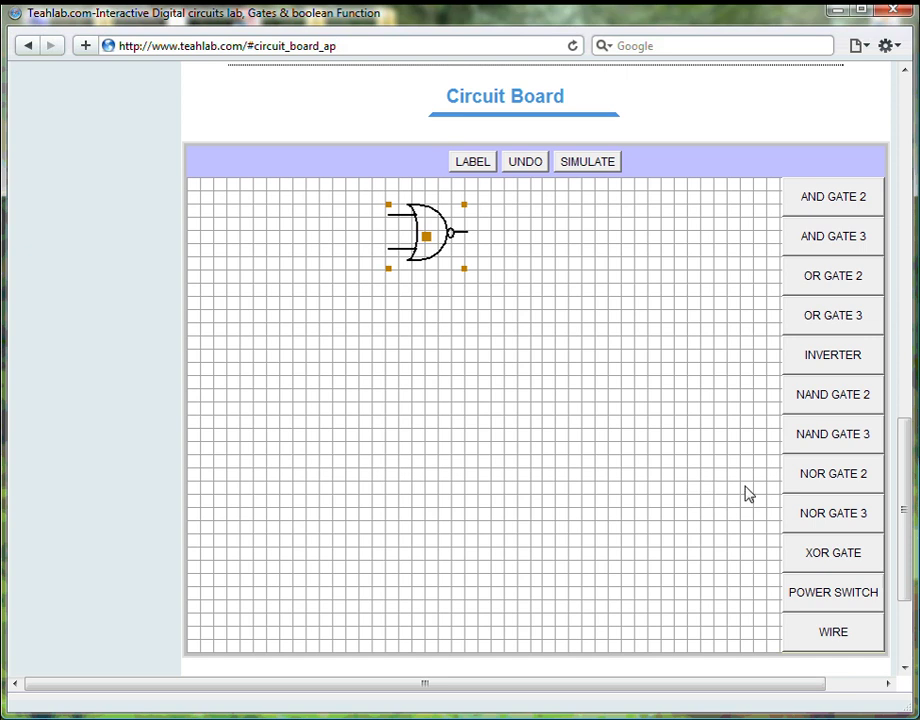
- Place a second NOR GATE 2 just below the first and widen the upper gate to match
{"action": "left_click", "coordinate": [833, 484]}
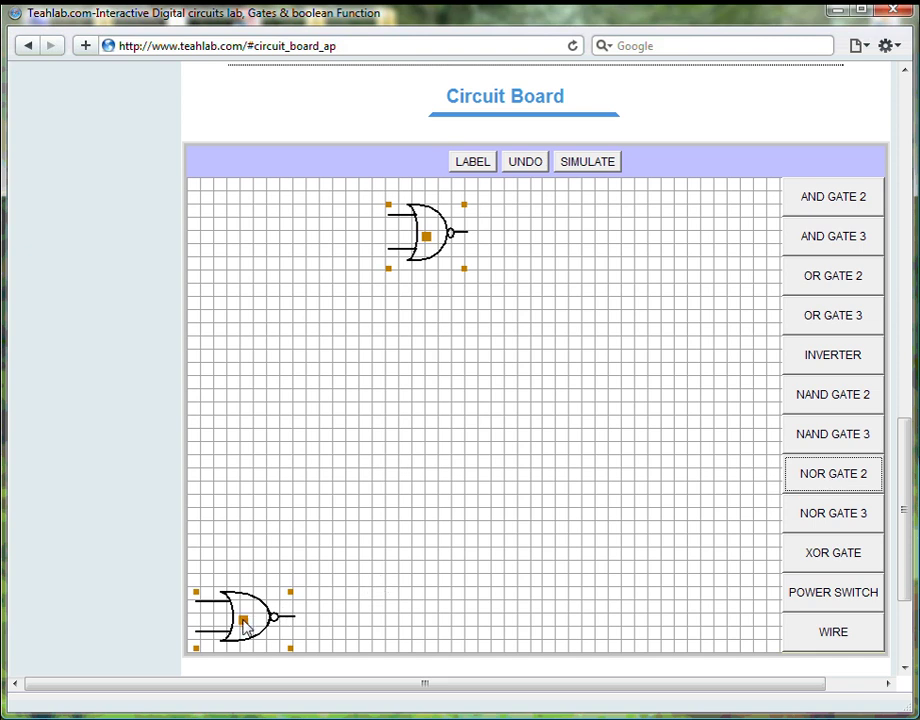
{"action": "left_click_drag", "start_coordinate": [245, 625], "coordinate": [436, 333]}
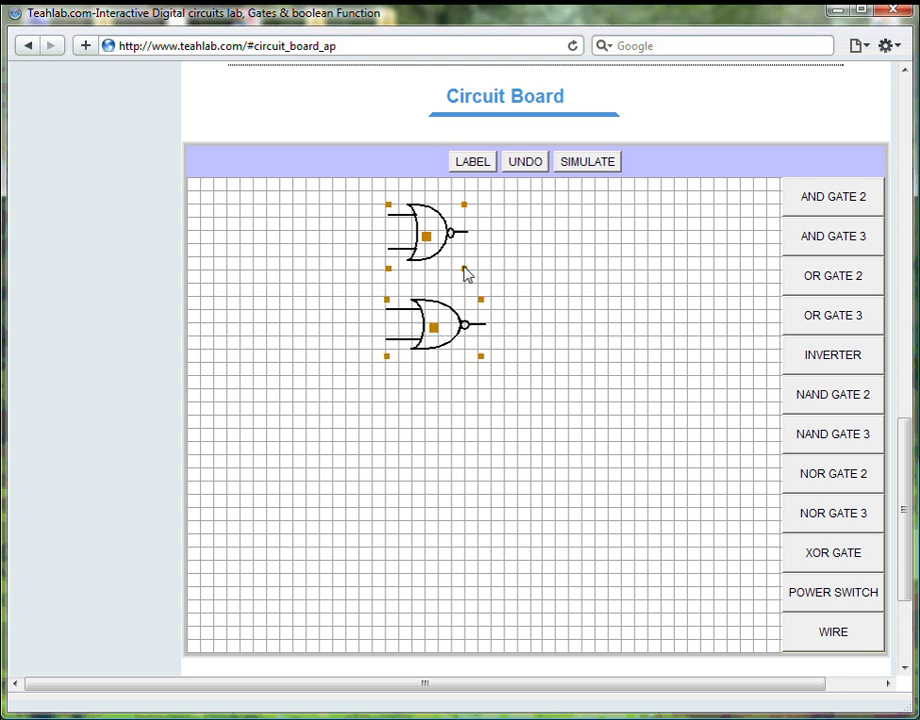
{"action": "left_click_drag", "start_coordinate": [466, 272], "coordinate": [487, 273]}
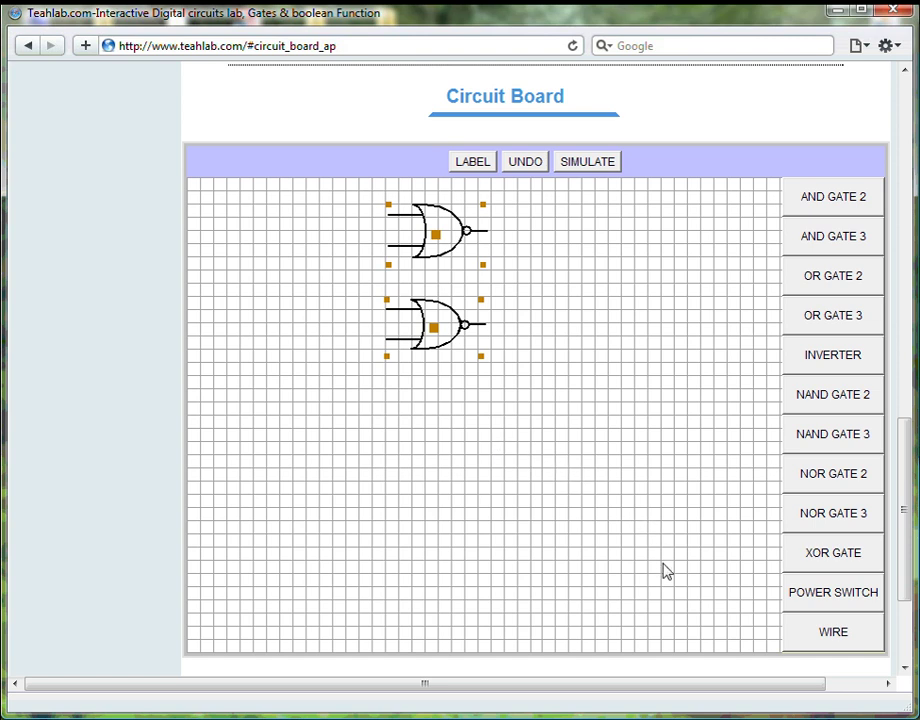
- Add two horizontal wires feeding the upper gate's top input and the lower gate's bottom input
{"action": "left_click", "coordinate": [827, 637]}
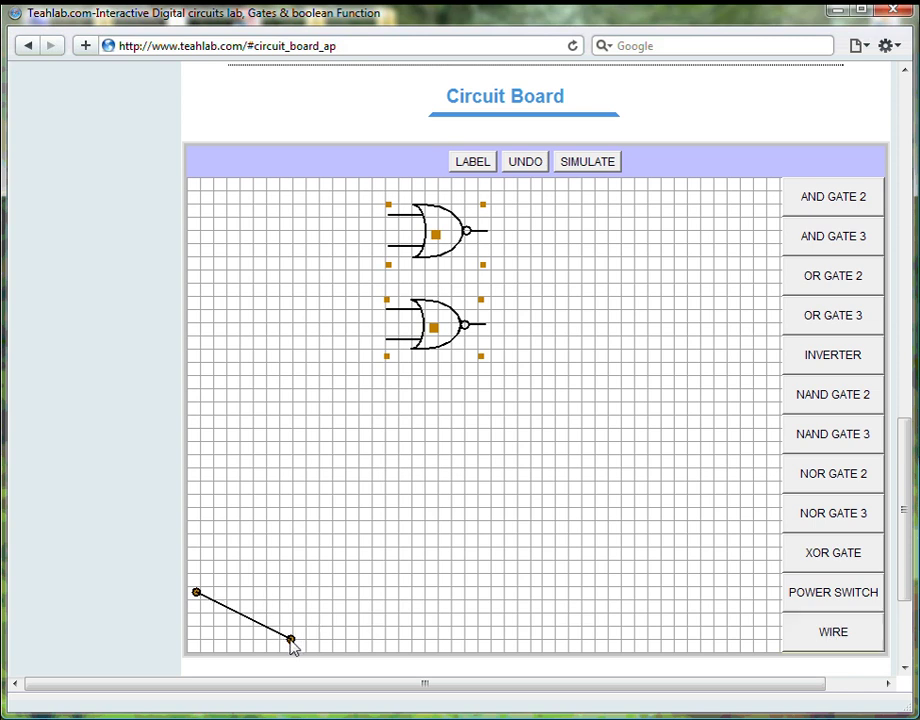
{"action": "left_click_drag", "start_coordinate": [290, 640], "coordinate": [301, 437]}
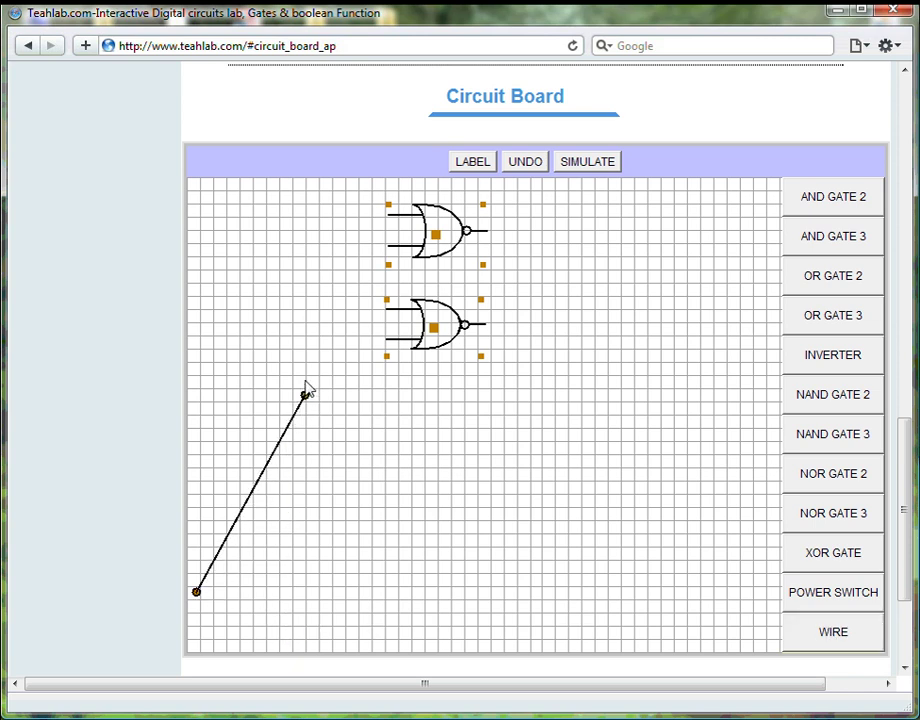
{"action": "mouse_move", "coordinate": [305, 428]}
{"action": "left_mouse_down"}
{"action": "mouse_move", "coordinate": [352, 249]}
{"action": "mouse_move", "coordinate": [392, 220]}
{"action": "left_mouse_up"}
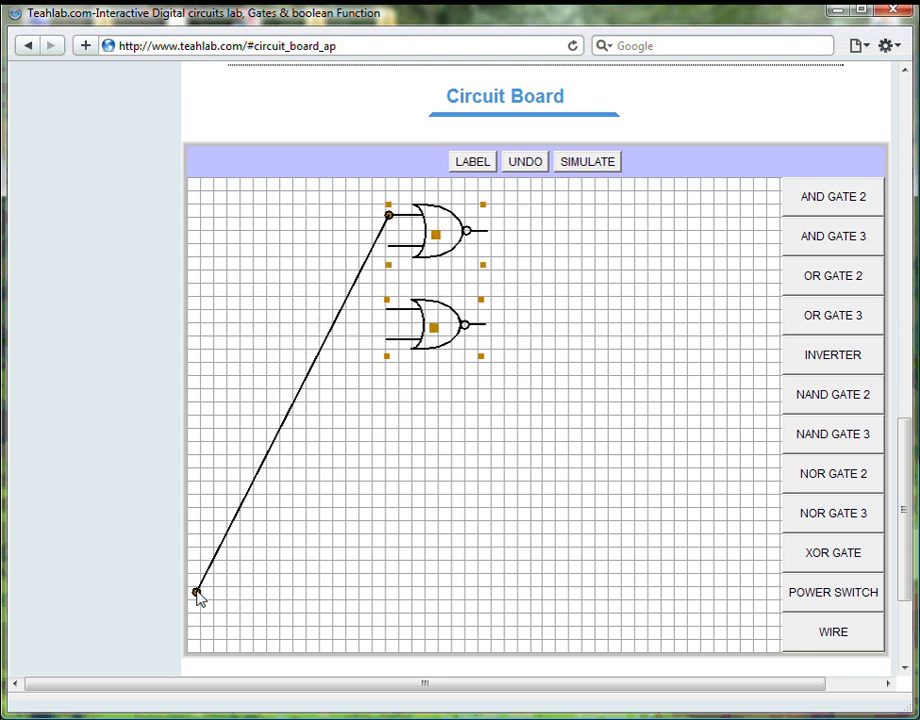
{"action": "left_click_drag", "start_coordinate": [196, 592], "coordinate": [303, 218]}
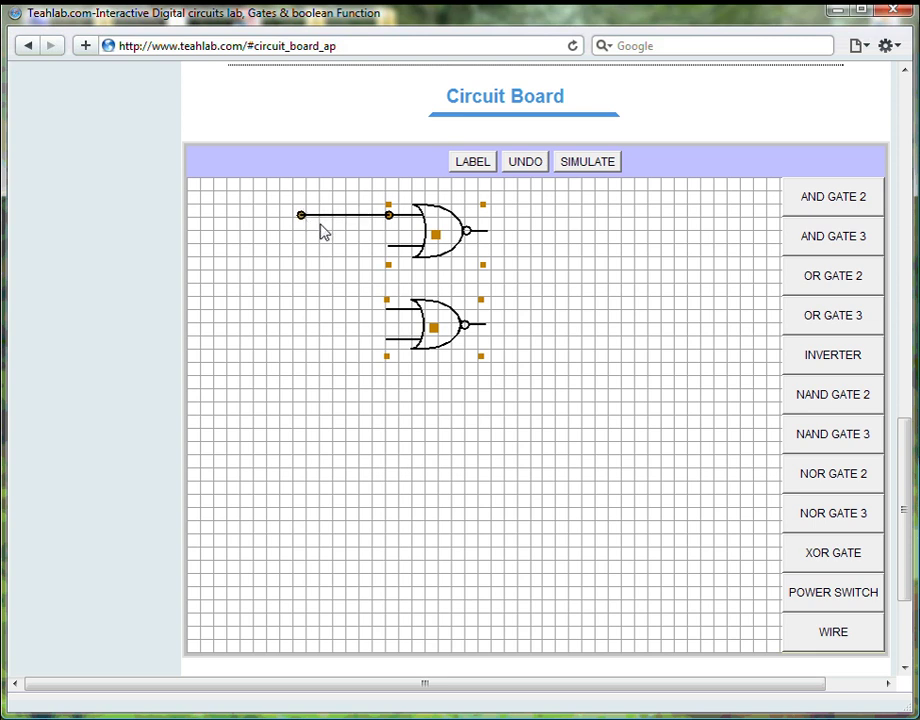
{"action": "left_click", "coordinate": [828, 642]}
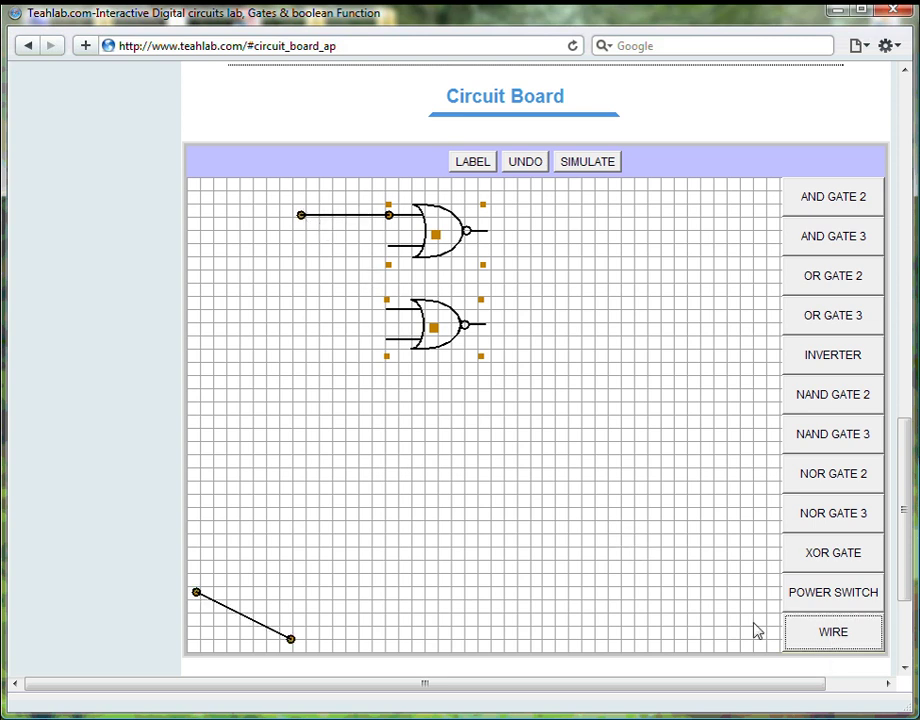
{"action": "left_click_drag", "start_coordinate": [291, 639], "coordinate": [388, 342]}
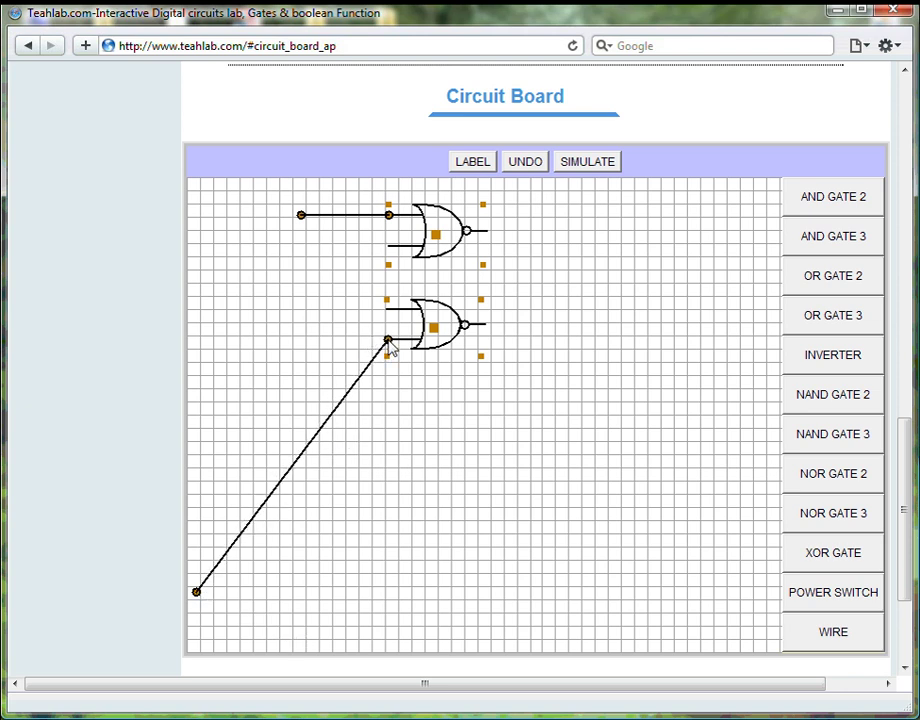
{"action": "mouse_move", "coordinate": [197, 593]}
{"action": "left_mouse_down"}
{"action": "mouse_move", "coordinate": [283, 337]}
{"action": "mouse_move", "coordinate": [293, 341]}
{"action": "left_mouse_up"}
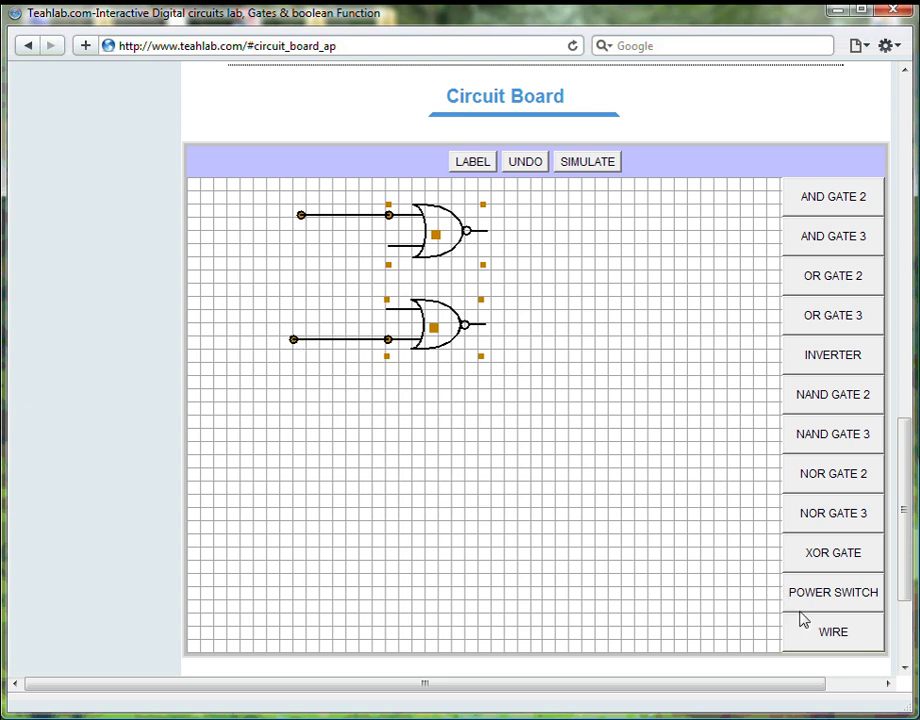
- Attach a wire to each NOR gate's output and extend both wires to the right
{"action": "left_click", "coordinate": [826, 638]}
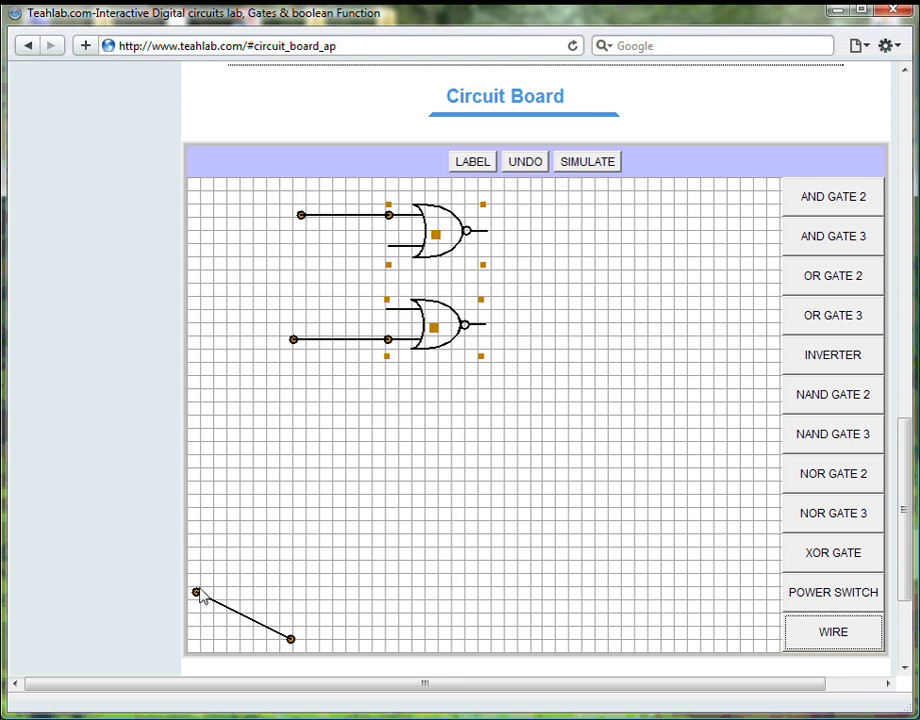
{"action": "left_click_drag", "start_coordinate": [197, 593], "coordinate": [486, 232]}
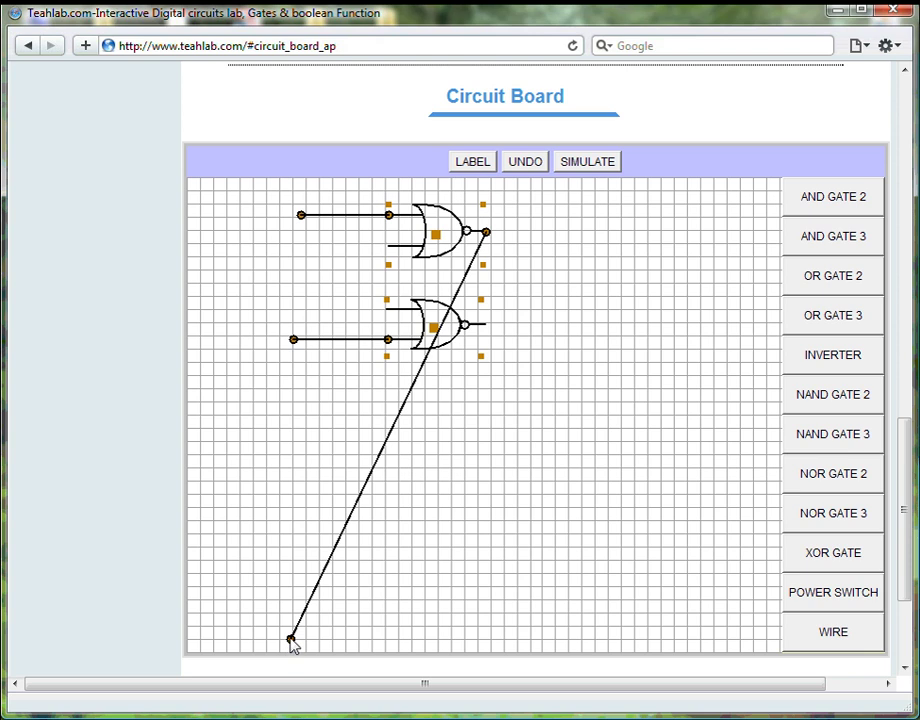
{"action": "mouse_move", "coordinate": [290, 642]}
{"action": "left_mouse_down"}
{"action": "mouse_move", "coordinate": [507, 450]}
{"action": "mouse_move", "coordinate": [524, 246]}
{"action": "mouse_move", "coordinate": [535, 232]}
{"action": "left_mouse_up"}
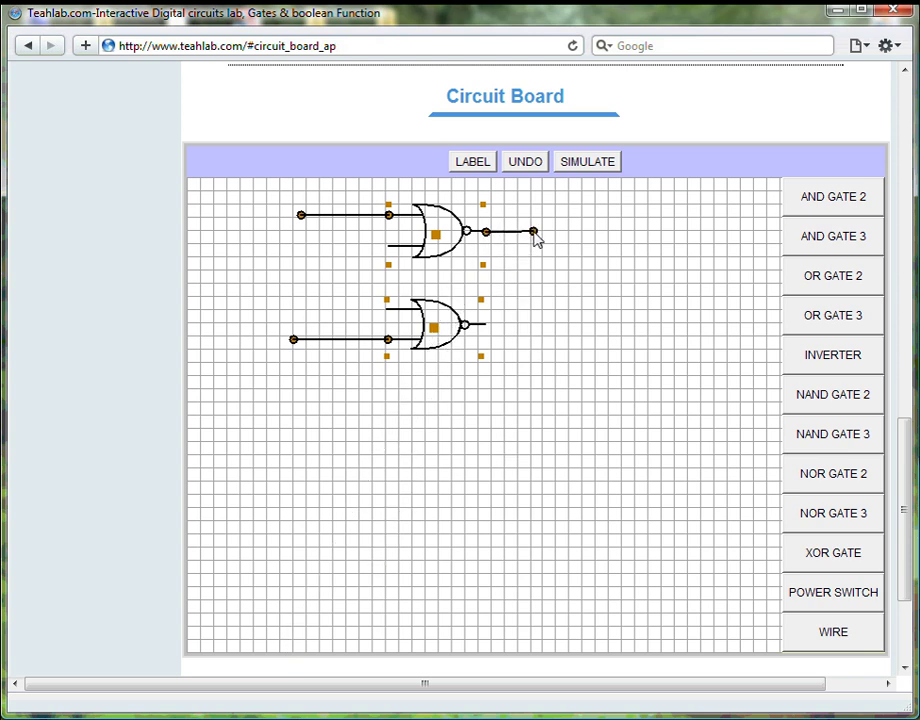
{"action": "left_click", "coordinate": [826, 644]}
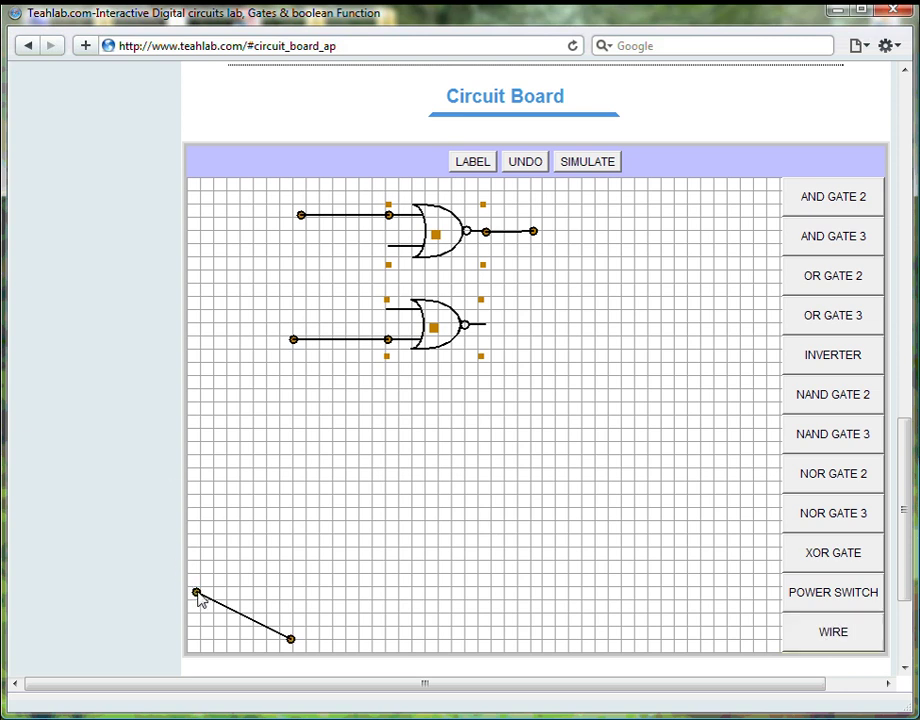
{"action": "left_click_drag", "start_coordinate": [197, 595], "coordinate": [486, 327]}
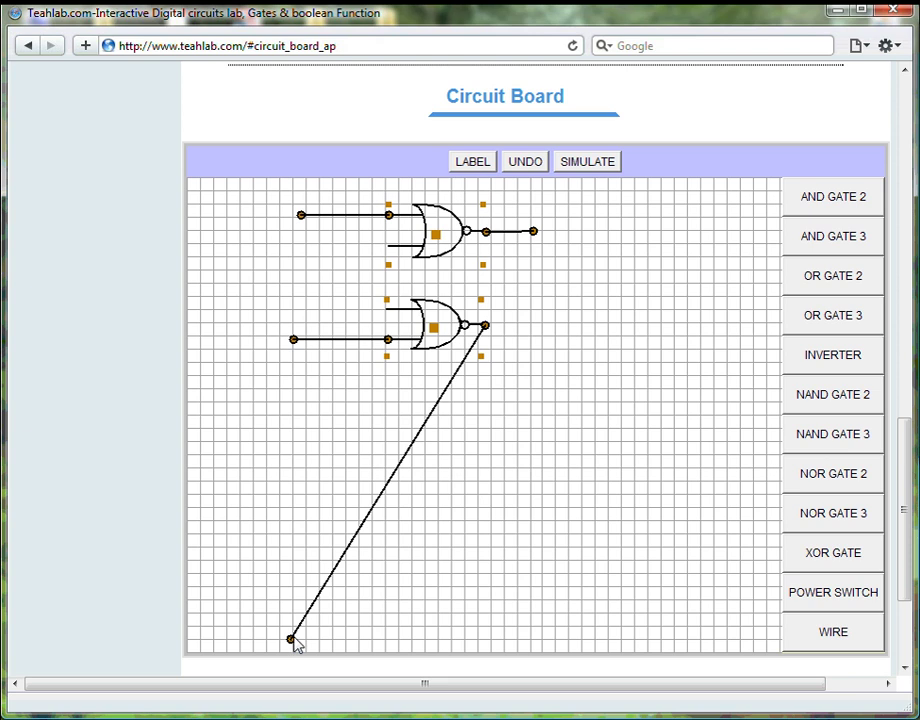
{"action": "left_click_drag", "start_coordinate": [291, 640], "coordinate": [544, 327]}
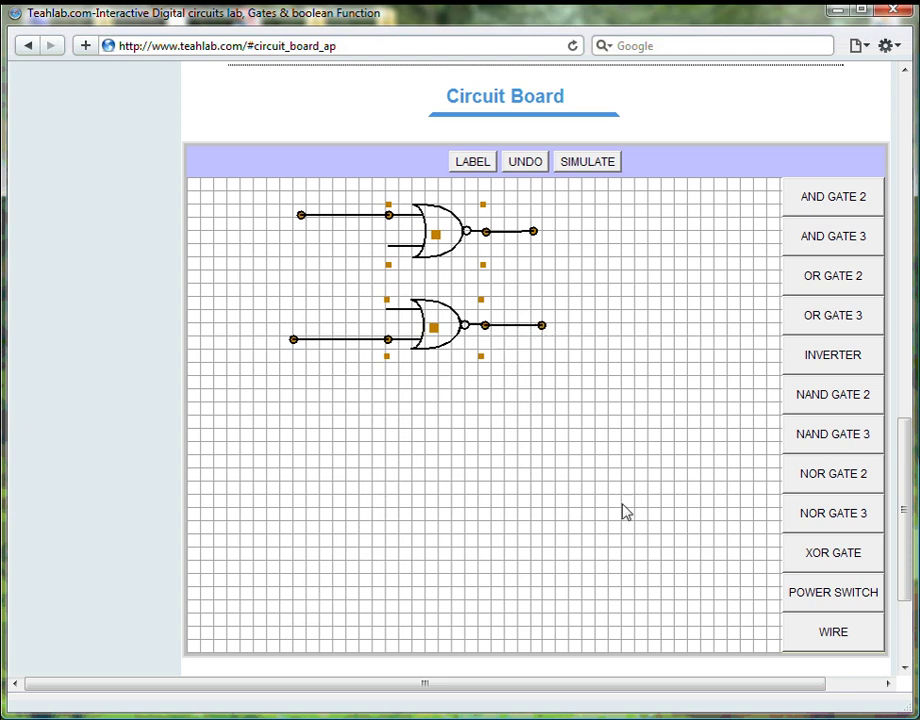
- Add crossing feedback wires from each gate's output to the other gate's free input
{"action": "left_click", "coordinate": [804, 642]}
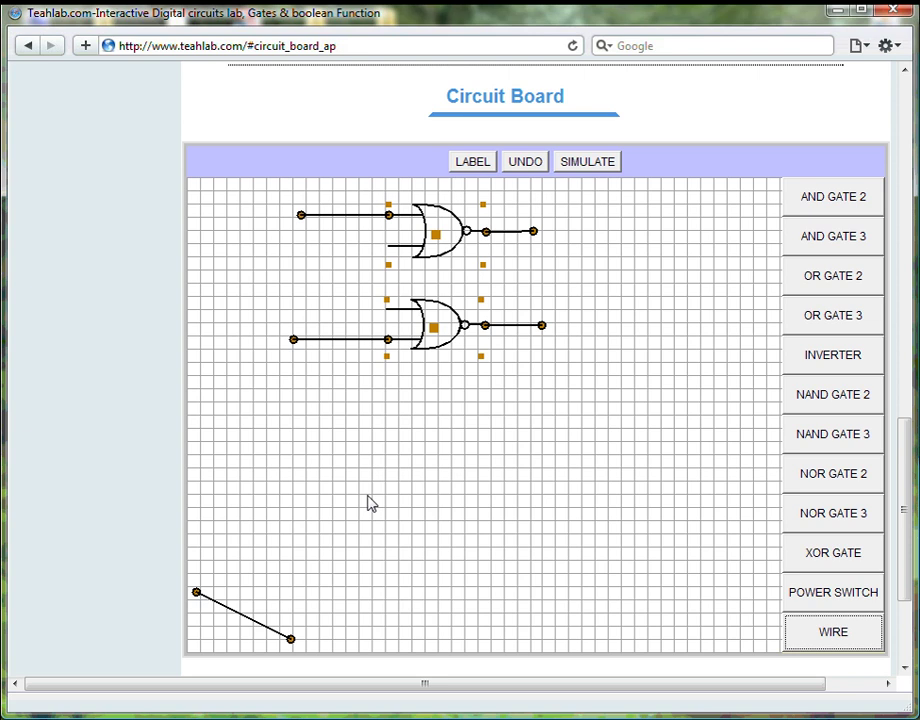
{"action": "left_click_drag", "start_coordinate": [197, 594], "coordinate": [488, 238]}
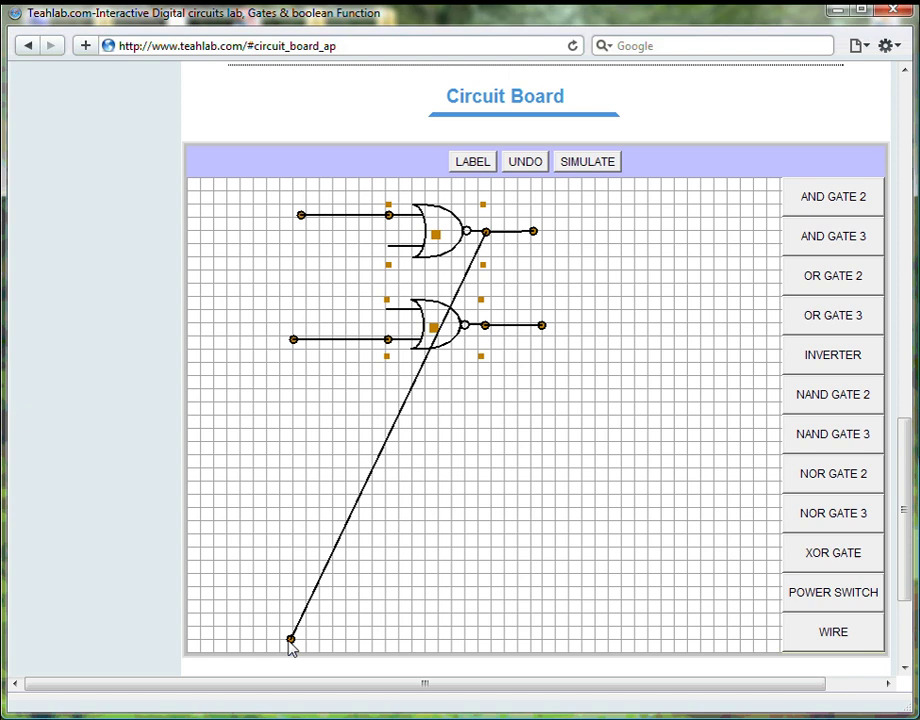
{"action": "mouse_move", "coordinate": [290, 641]}
{"action": "left_mouse_down"}
{"action": "mouse_move", "coordinate": [343, 368]}
{"action": "mouse_move", "coordinate": [388, 309]}
{"action": "left_mouse_up"}
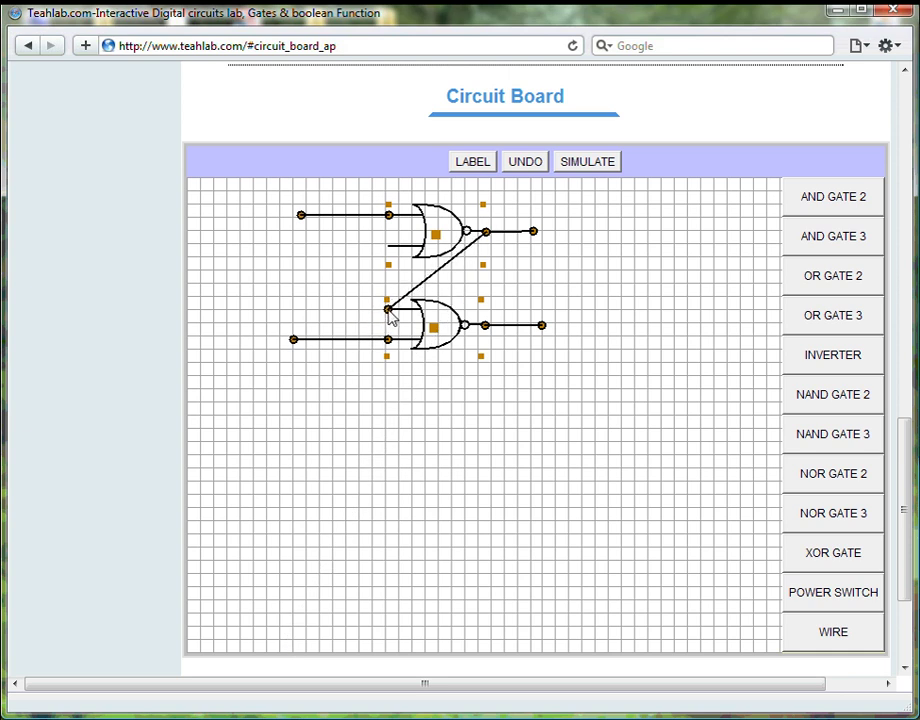
{"action": "left_click", "coordinate": [822, 634]}
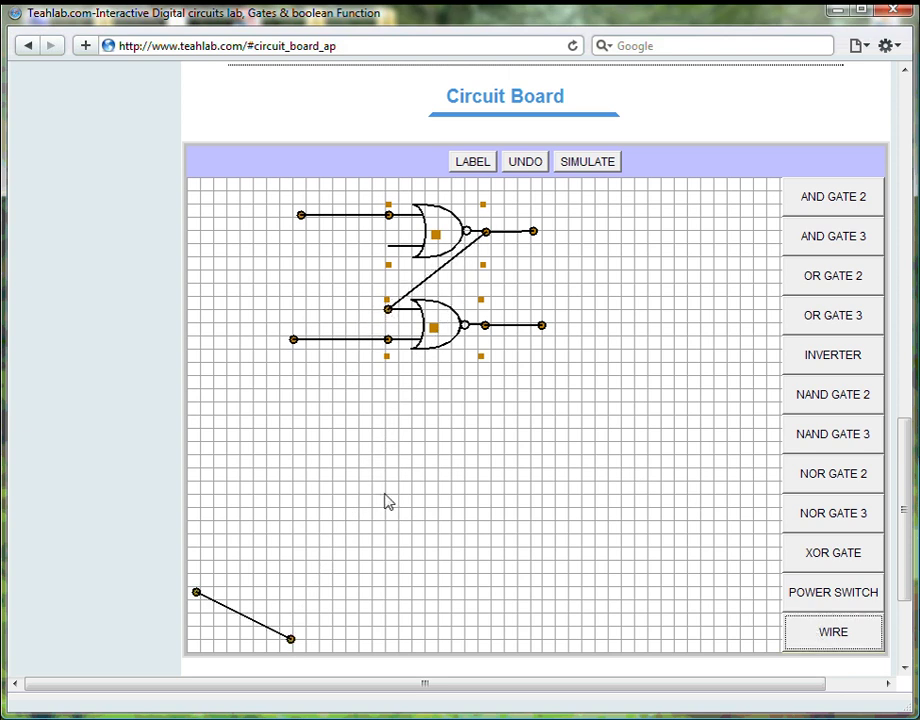
{"action": "left_click_drag", "start_coordinate": [196, 593], "coordinate": [388, 247]}
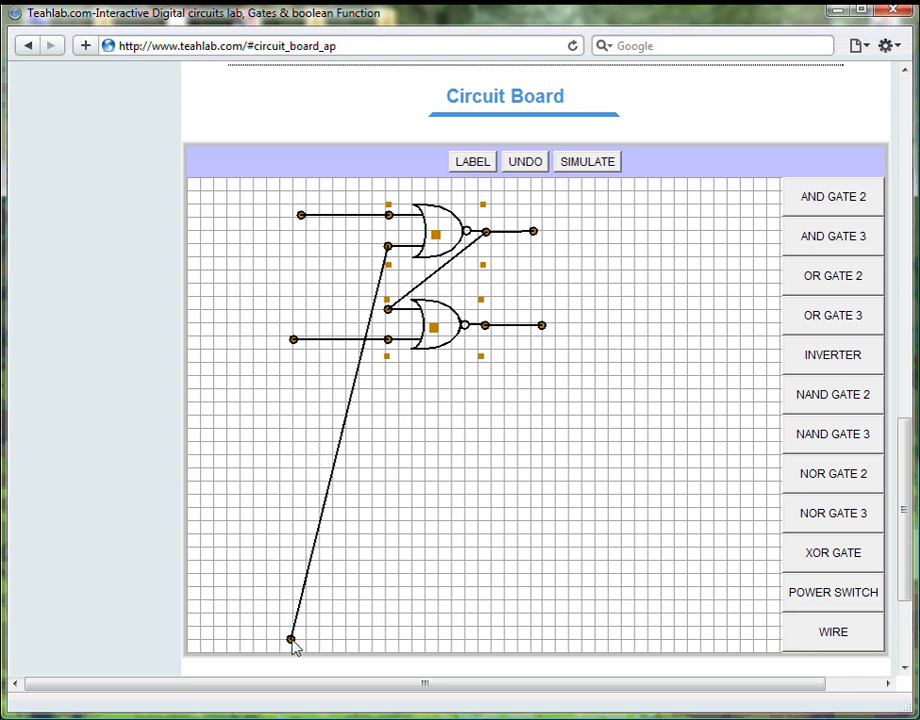
{"action": "mouse_move", "coordinate": [292, 642]}
{"action": "left_mouse_down"}
{"action": "mouse_move", "coordinate": [437, 452]}
{"action": "mouse_move", "coordinate": [487, 337]}
{"action": "left_mouse_up"}
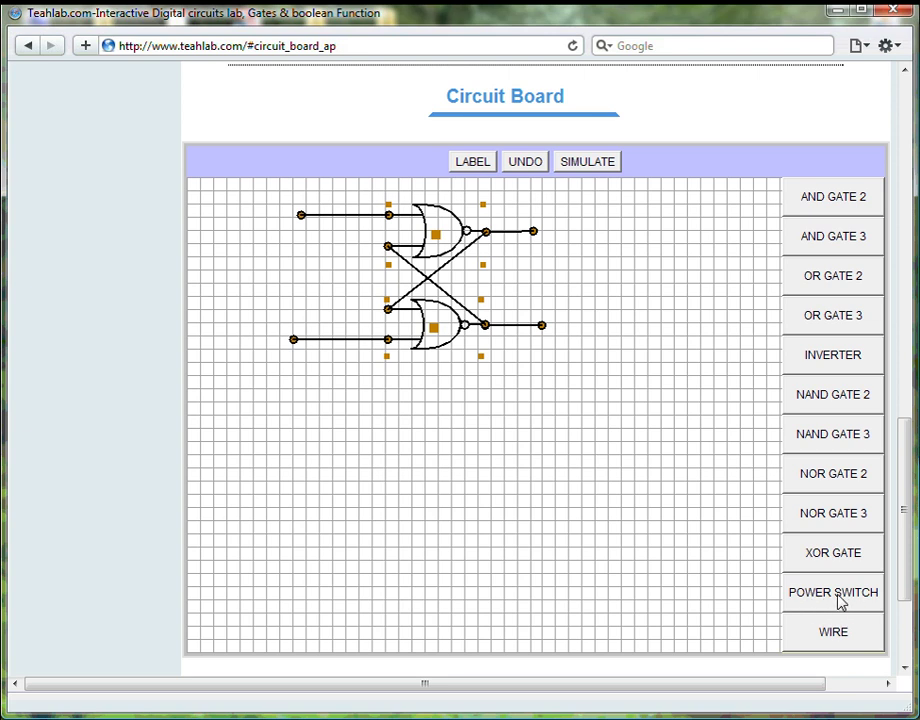
- Place a power switch at the left end of the top and bottom input wires
{"action": "left_click", "coordinate": [841, 600]}
{"action": "mouse_move", "coordinate": [204, 600]}
{"action": "left_mouse_down"}
{"action": "mouse_move", "coordinate": [242, 355]}
{"action": "mouse_move", "coordinate": [306, 226]}
{"action": "left_mouse_up"}
{"action": "left_click", "coordinate": [843, 609]}
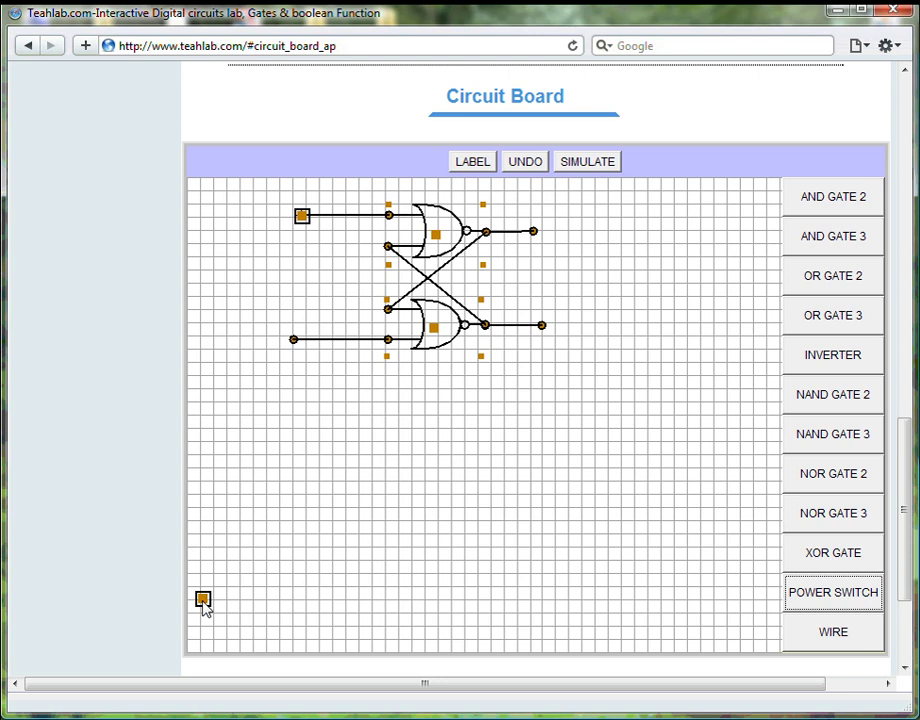
{"action": "left_click", "coordinate": [203, 604]}
{"action": "mouse_move", "coordinate": [203, 605]}
{"action": "left_mouse_down"}
{"action": "mouse_move", "coordinate": [256, 412]}
{"action": "mouse_move", "coordinate": [297, 347]}
{"action": "left_mouse_up"}
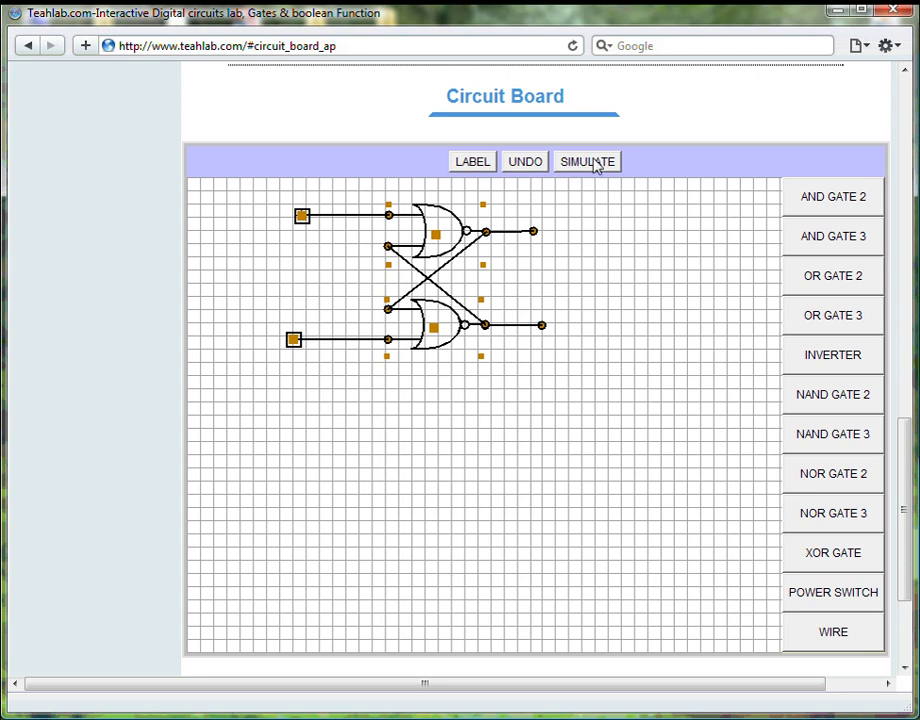
- Start the simulation and drag the SIMULATOR window aside to reveal the page
{"action": "left_click", "coordinate": [594, 163]}
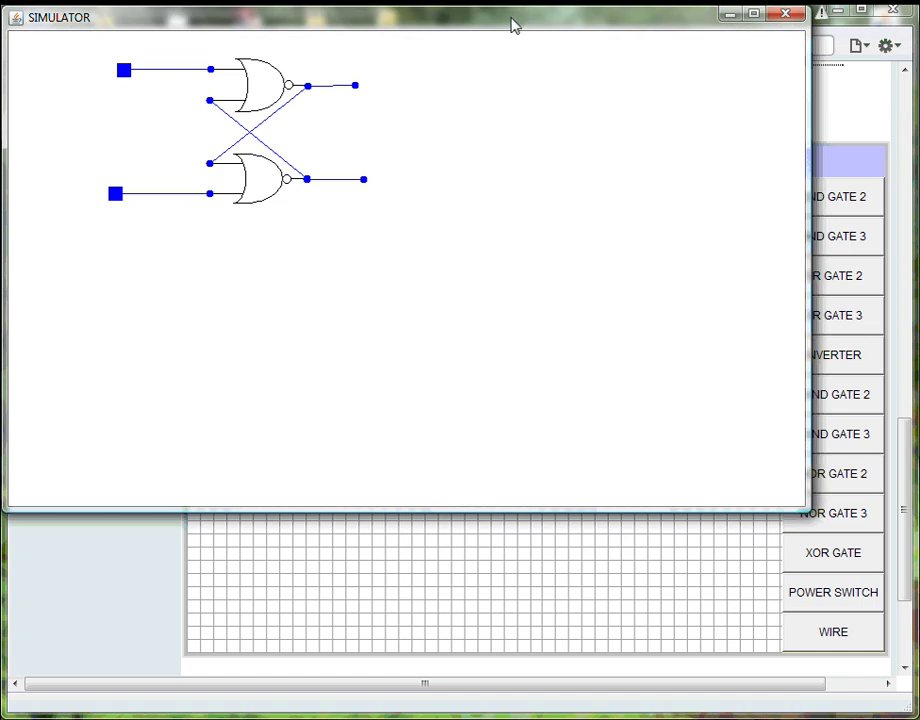
{"action": "left_click_drag", "start_coordinate": [512, 25], "coordinate": [554, 131]}
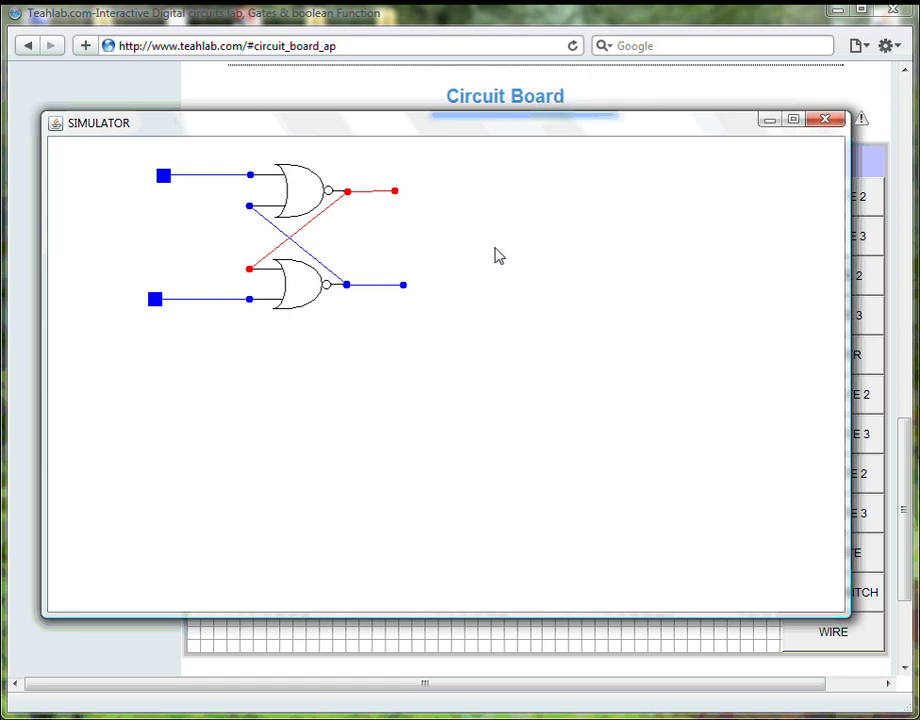
- Toggle the top and bottom input switches back and forth, ending with both on
{"action": "left_click", "coordinate": [166, 180]}
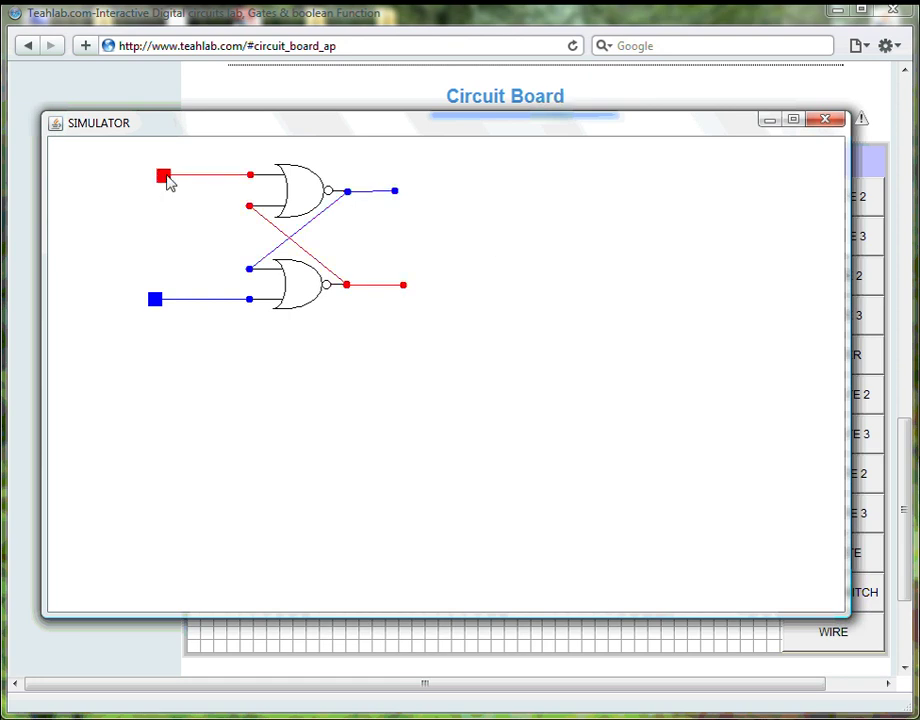
{"action": "left_click", "coordinate": [154, 302]}
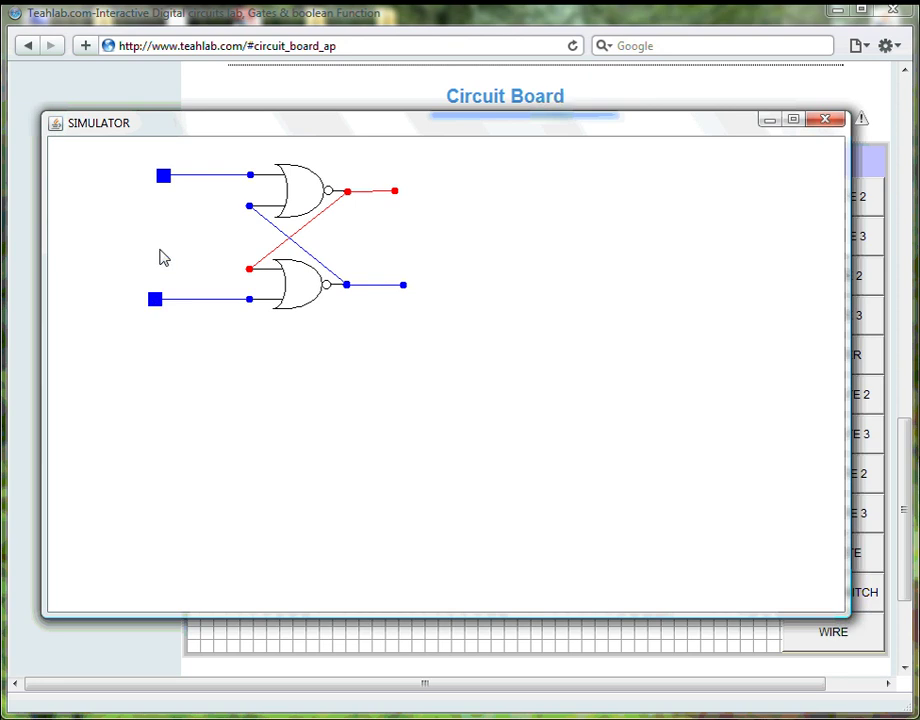
{"action": "left_click", "coordinate": [168, 180]}
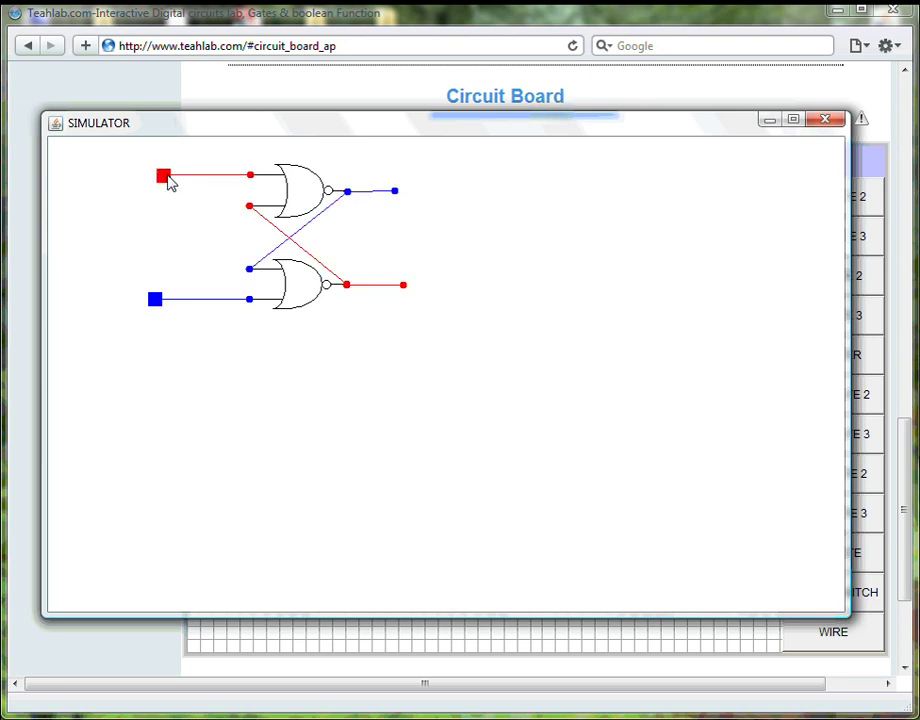
{"action": "left_click", "coordinate": [156, 300]}
{"action": "left_click", "coordinate": [156, 300]}
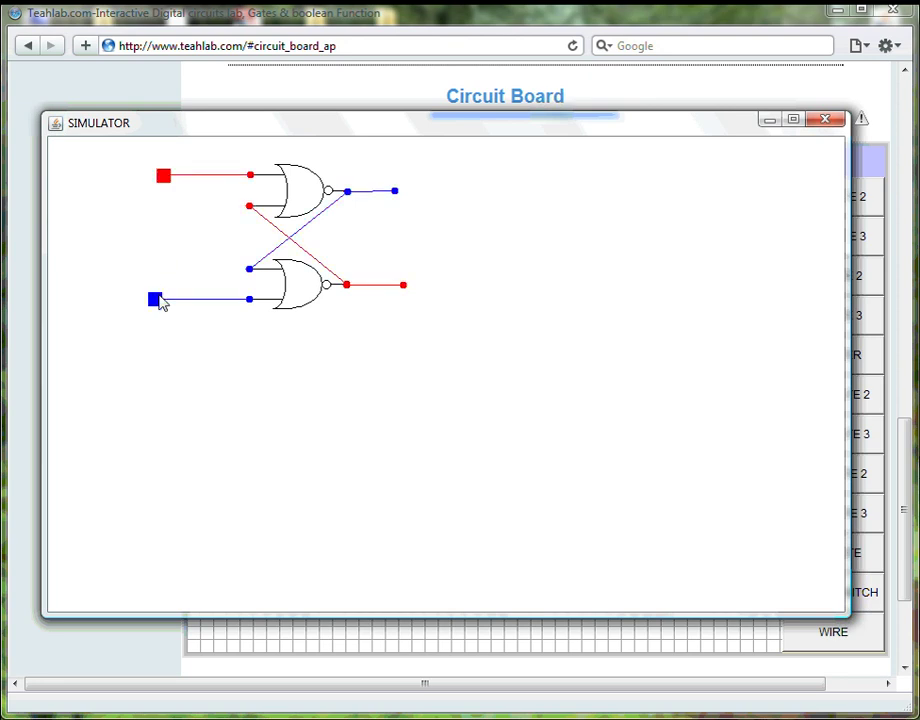
{"action": "left_click", "coordinate": [166, 180]}
{"action": "left_click", "coordinate": [155, 302]}
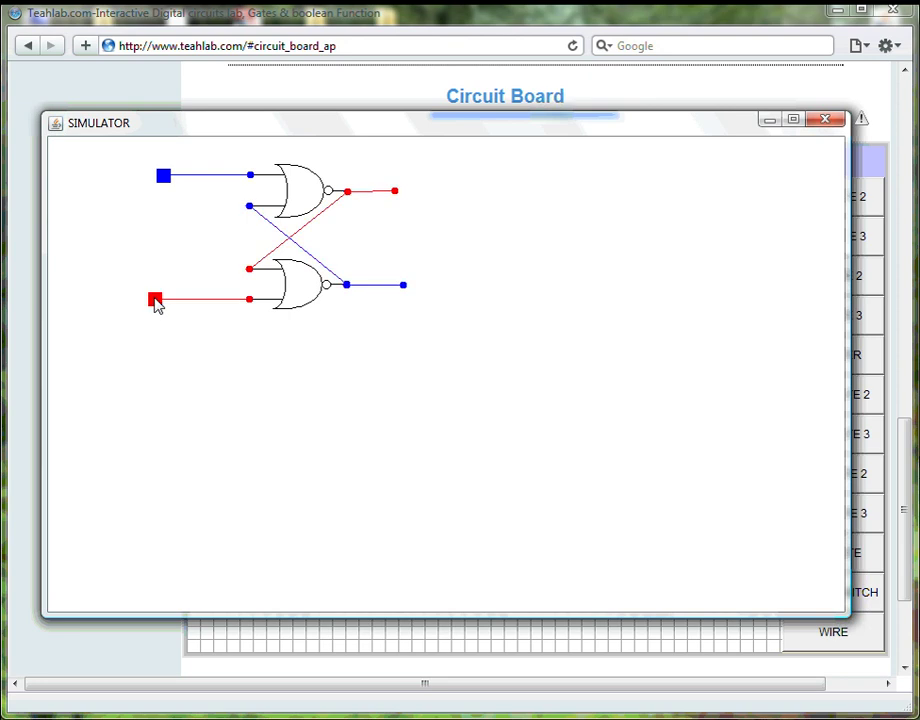
{"action": "left_click", "coordinate": [166, 179]}
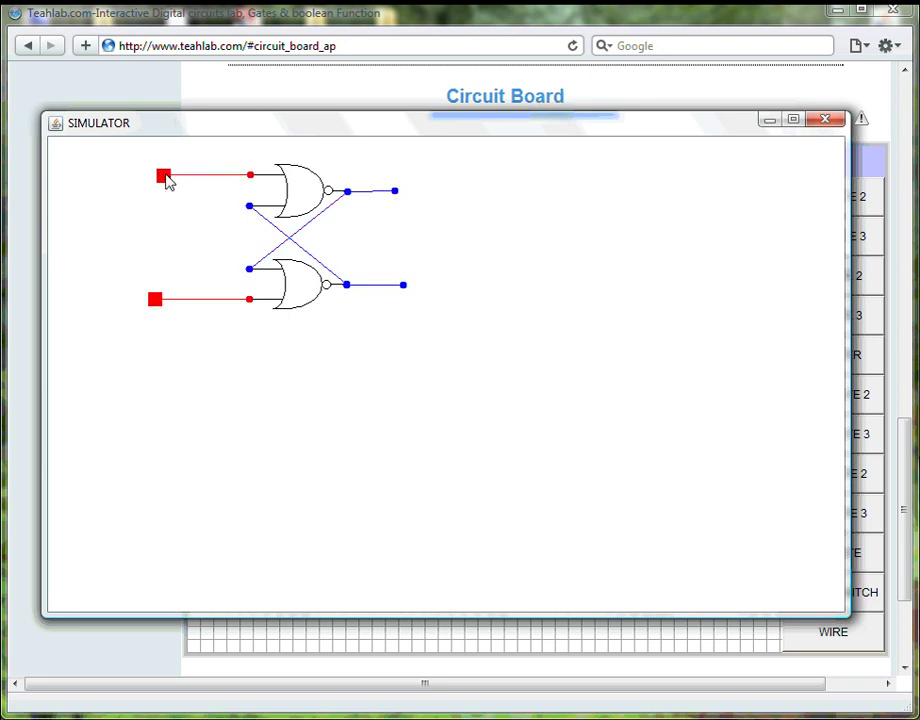
{"action": "left_click", "coordinate": [155, 300]}
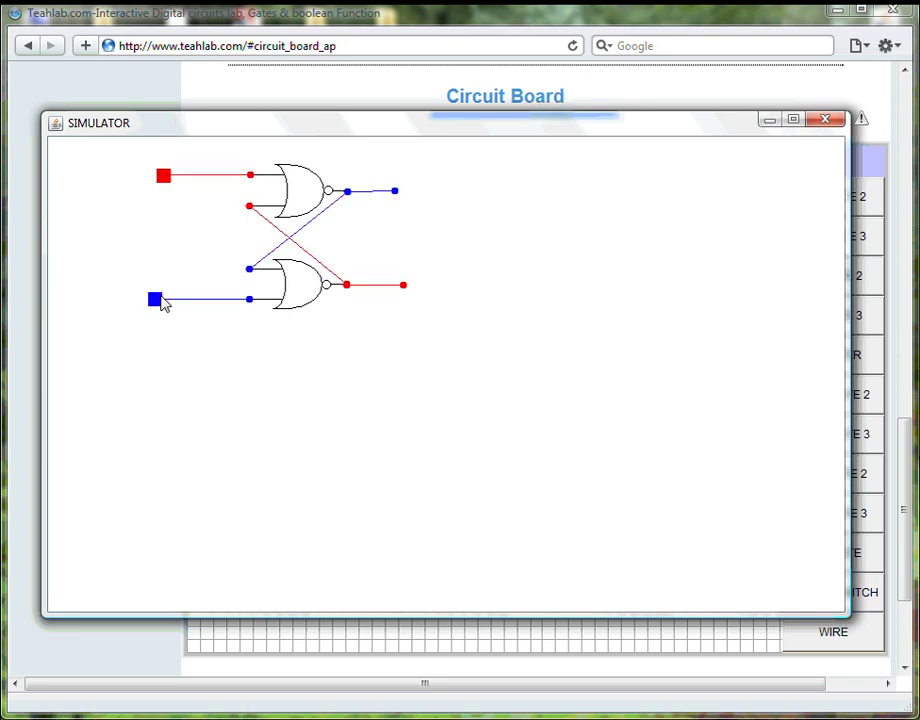
{"action": "left_click", "coordinate": [165, 178]}
{"action": "left_click", "coordinate": [155, 300]}
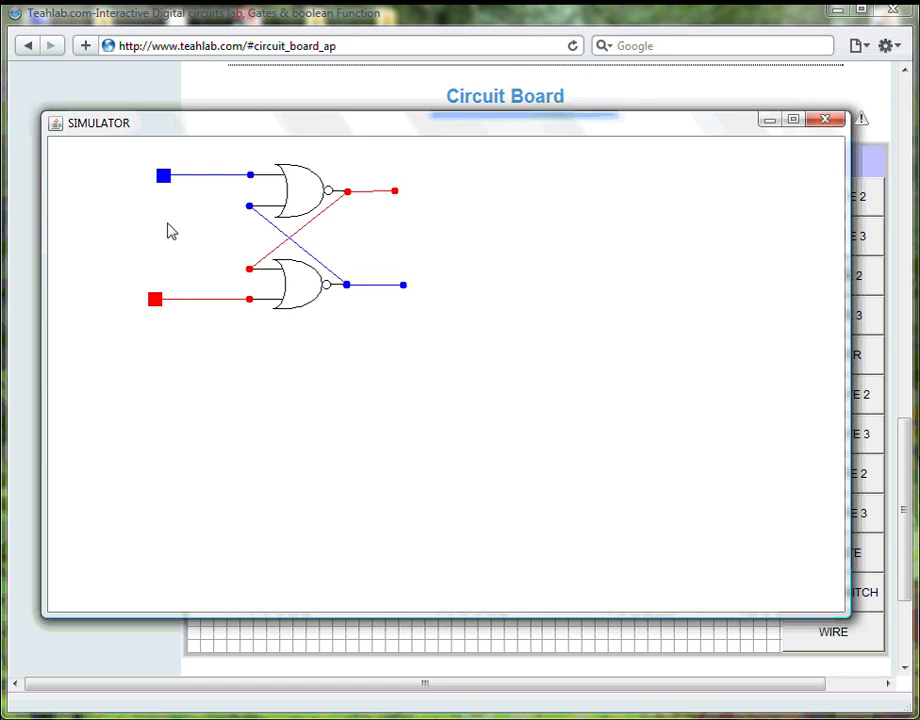
{"action": "left_click", "coordinate": [164, 177]}
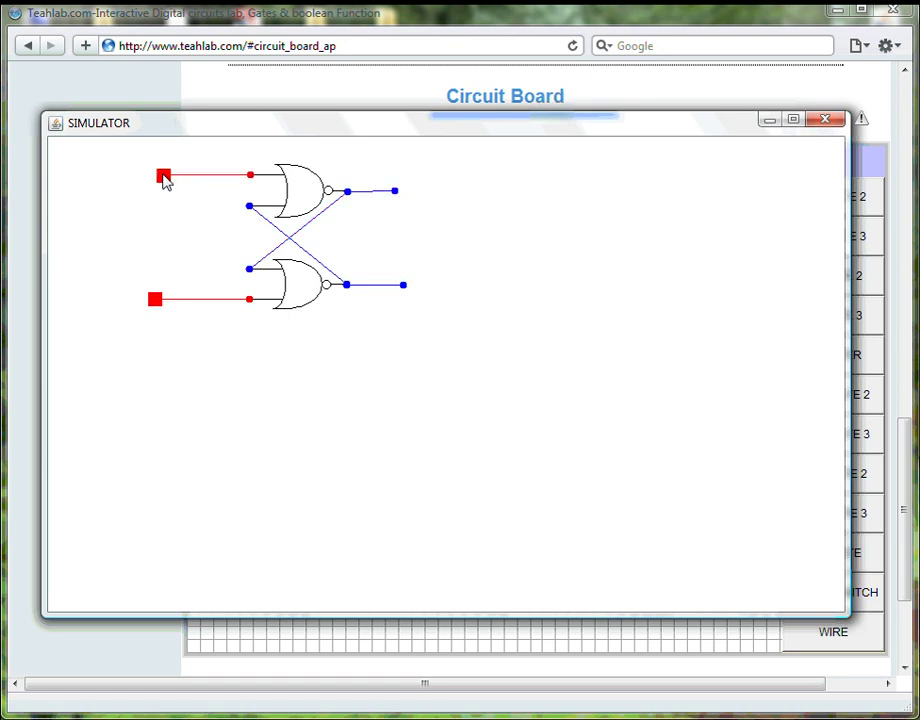
{"action": "left_click", "coordinate": [155, 300]}
{"action": "left_click", "coordinate": [165, 181]}
{"action": "left_click", "coordinate": [155, 300]}
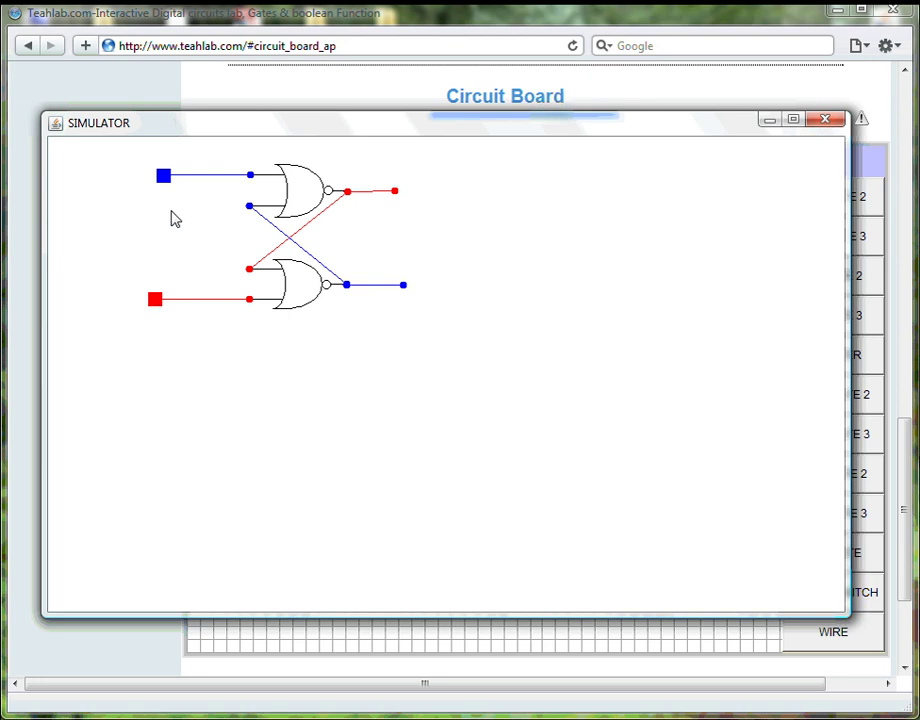
{"action": "left_click", "coordinate": [165, 178]}
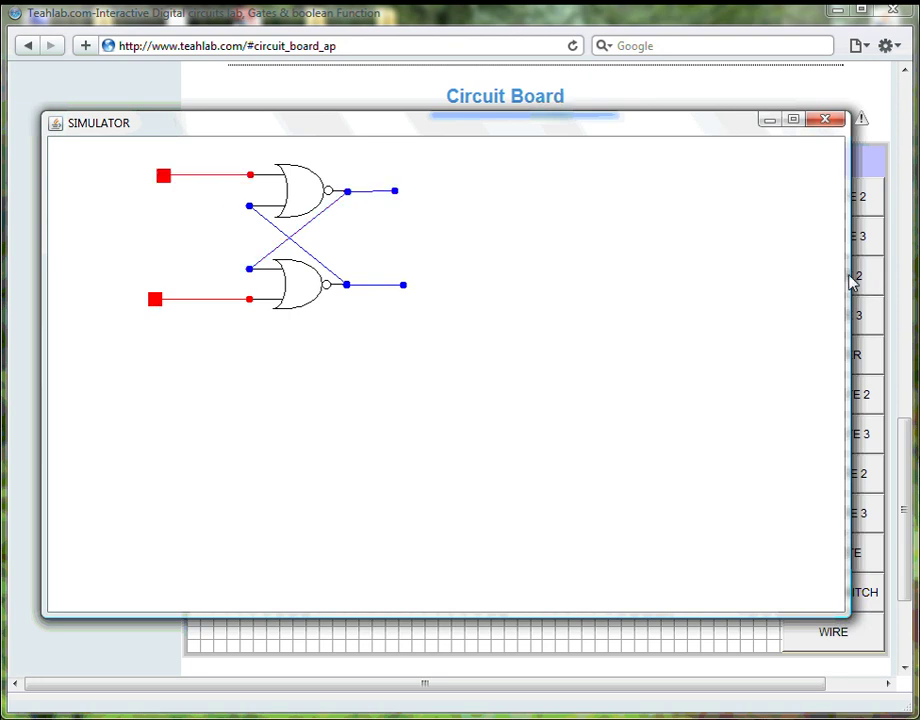
- Shrink the SIMULATOR window and move it below the circuit, re-flicking both inputs
{"action": "left_click_drag", "start_coordinate": [851, 283], "coordinate": [563, 268]}
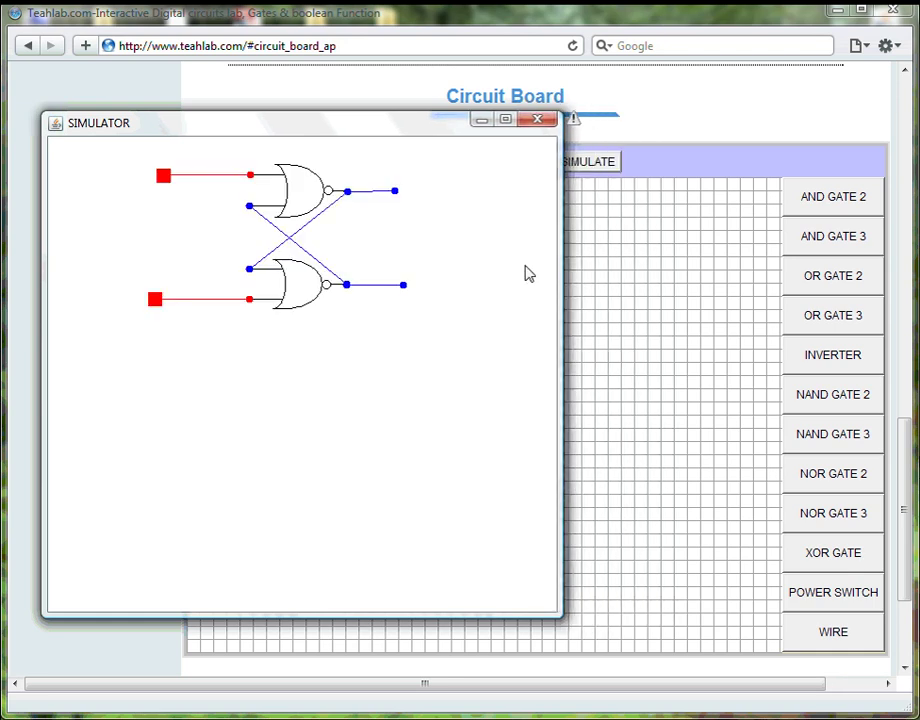
{"action": "left_click_drag", "start_coordinate": [340, 122], "coordinate": [344, 231]}
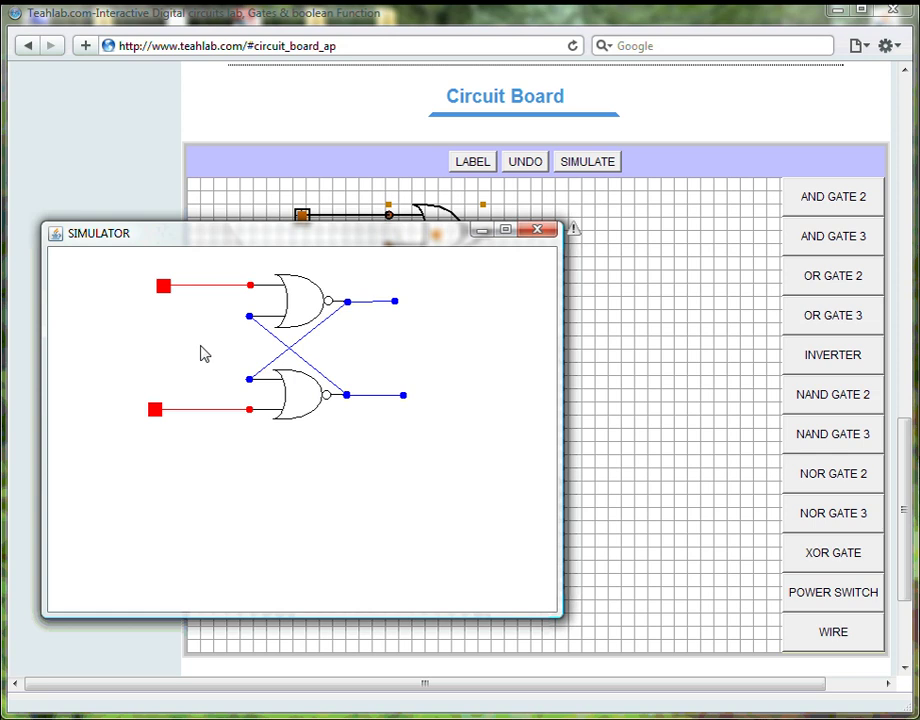
{"action": "left_click", "coordinate": [164, 287]}
{"action": "left_click", "coordinate": [155, 411]}
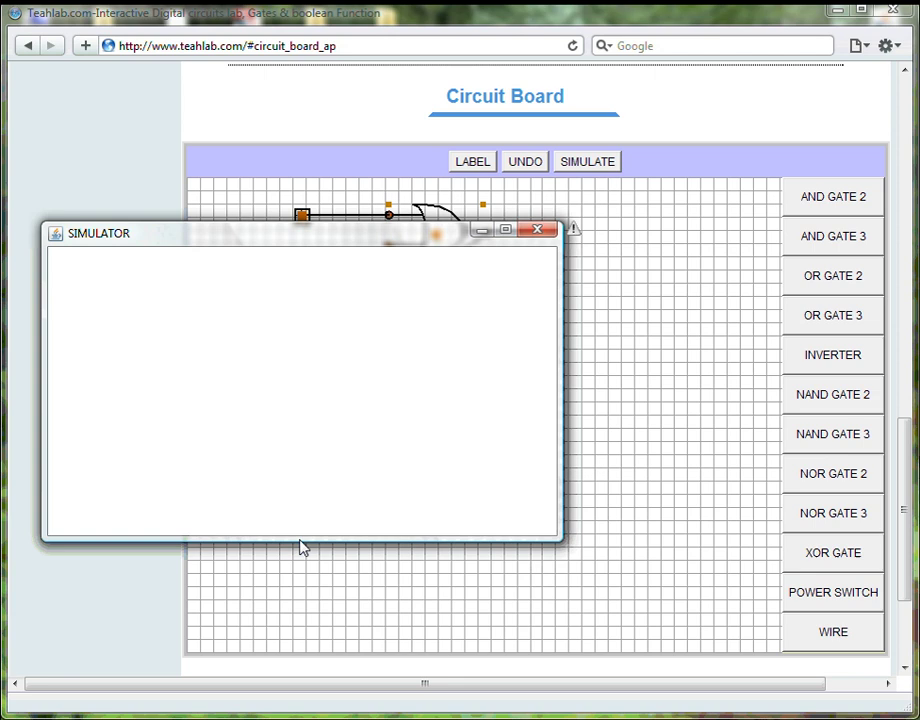
{"action": "left_click_drag", "start_coordinate": [303, 547], "coordinate": [345, 474]}
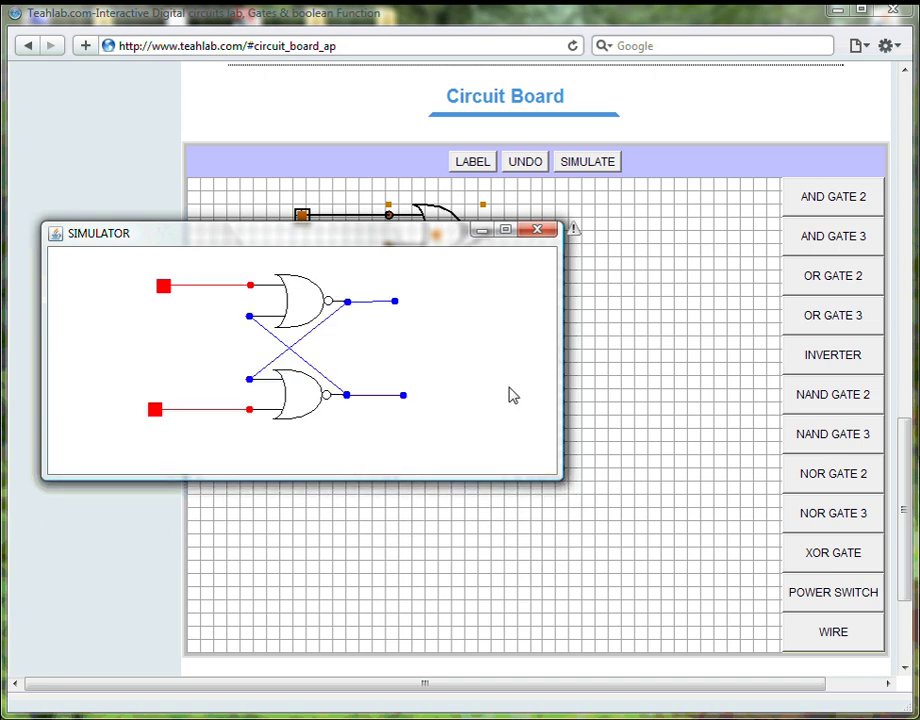
{"action": "left_click_drag", "start_coordinate": [562, 362], "coordinate": [509, 353]}
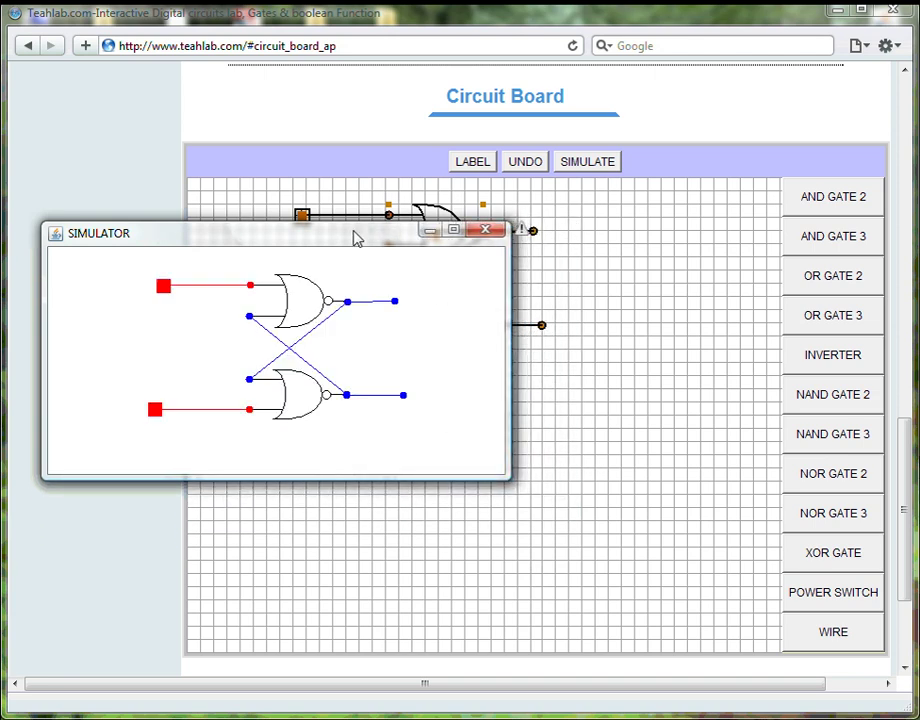
{"action": "left_click_drag", "start_coordinate": [357, 238], "coordinate": [530, 420]}
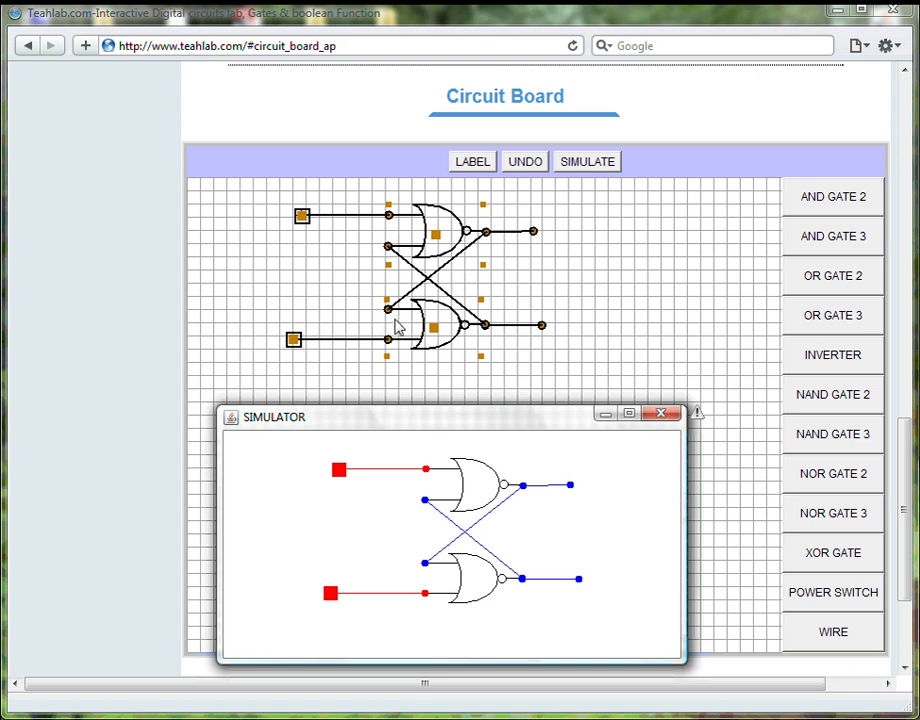
- Toggle both switches repeatedly, finishing with top on and bottom off so the lower output is high
{"action": "left_click", "coordinate": [339, 471]}
{"action": "left_click", "coordinate": [339, 472]}
{"action": "left_click", "coordinate": [339, 472]}
{"action": "left_click", "coordinate": [338, 472]}
{"action": "left_click", "coordinate": [330, 594]}
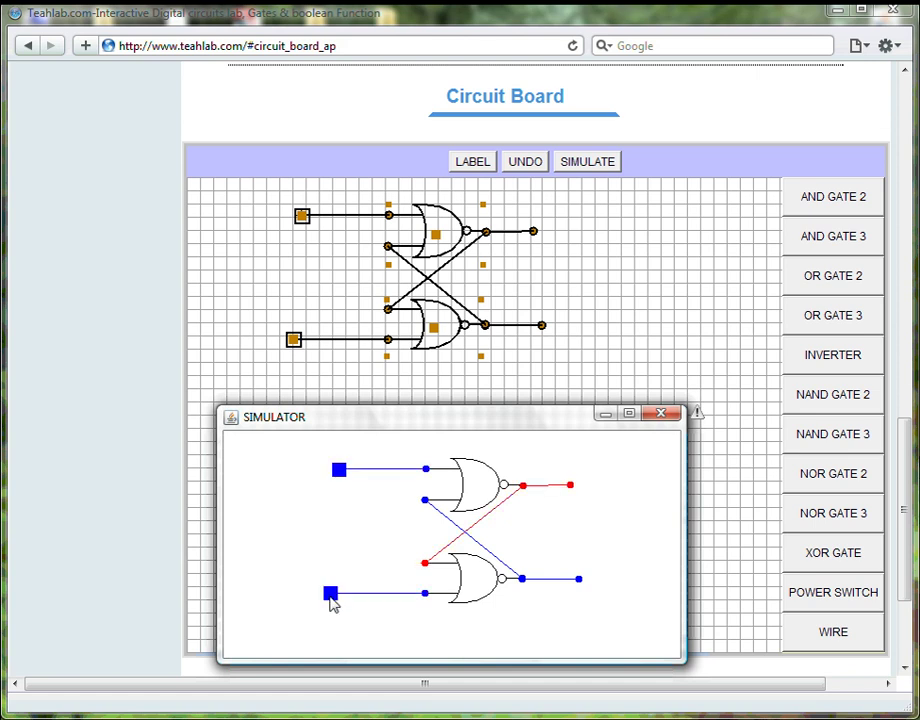
{"action": "left_click", "coordinate": [330, 594]}
{"action": "left_click", "coordinate": [330, 594]}
{"action": "left_click", "coordinate": [339, 471]}
{"action": "left_click", "coordinate": [339, 472]}
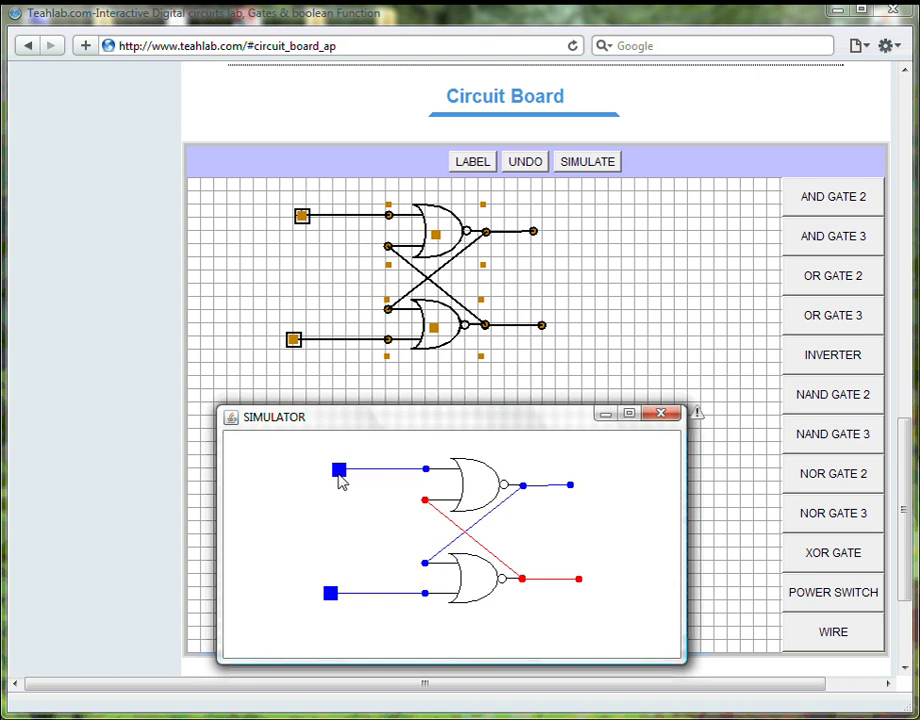
{"action": "left_click", "coordinate": [330, 594]}
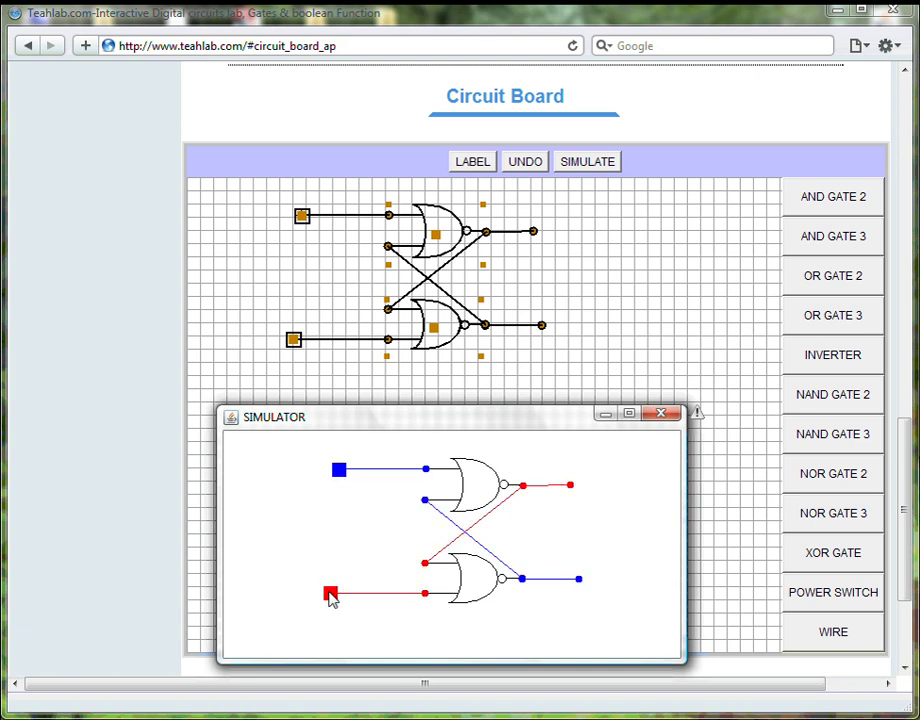
{"action": "left_click", "coordinate": [330, 594]}
{"action": "left_click", "coordinate": [339, 470]}
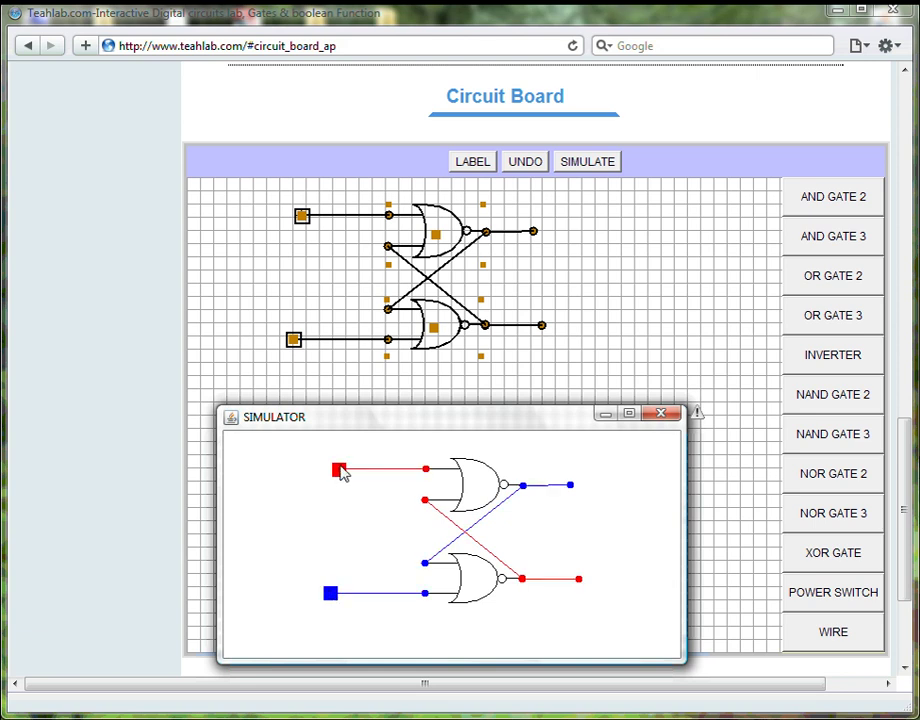
{"action": "left_click", "coordinate": [339, 471]}
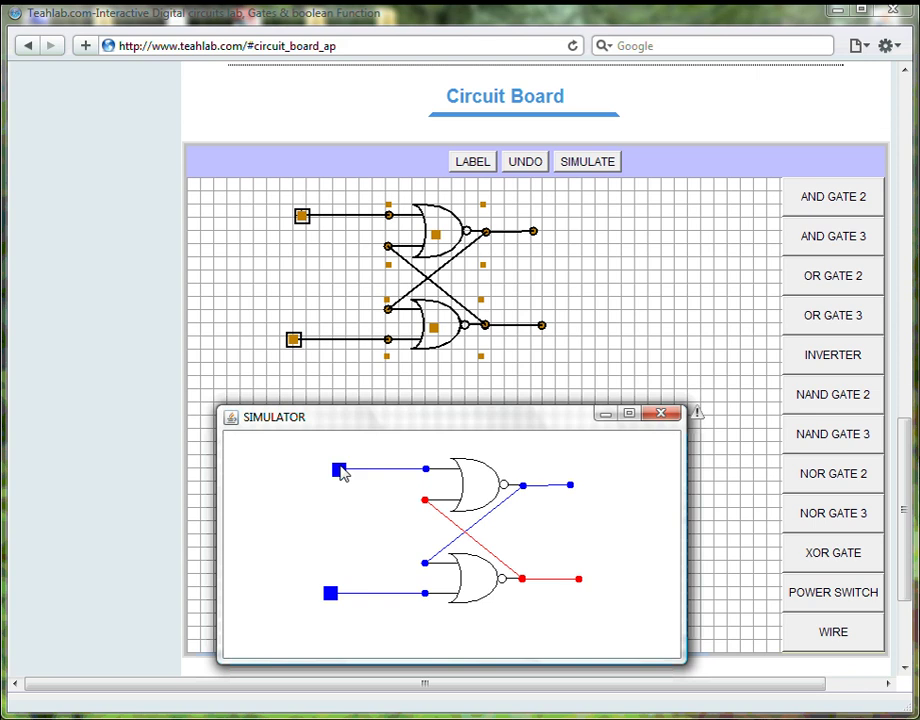
{"action": "left_click", "coordinate": [330, 594]}
{"action": "left_click", "coordinate": [330, 594]}
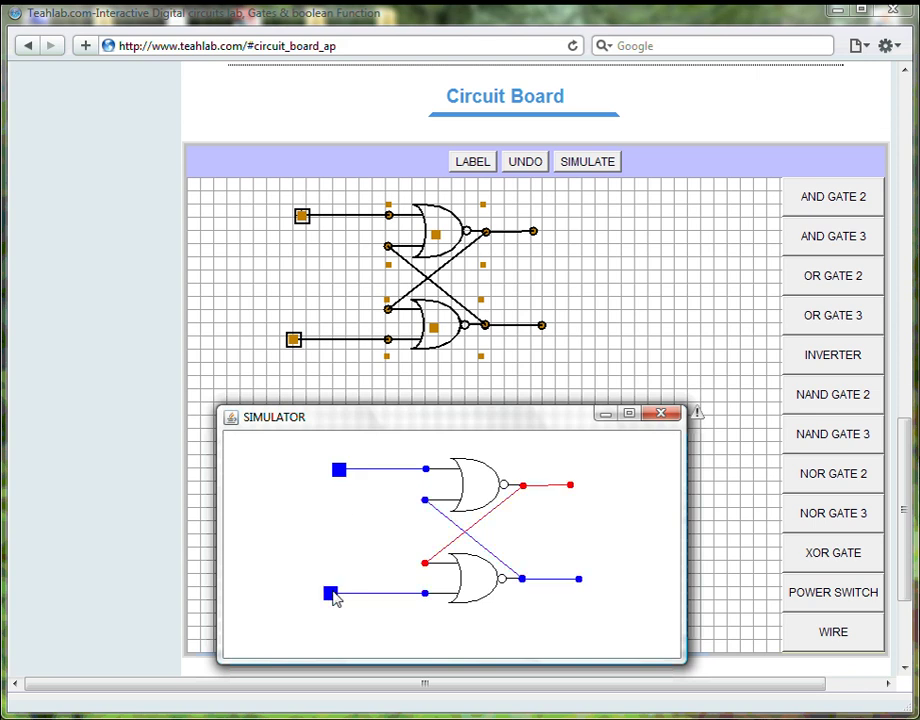
{"action": "left_click", "coordinate": [341, 476]}
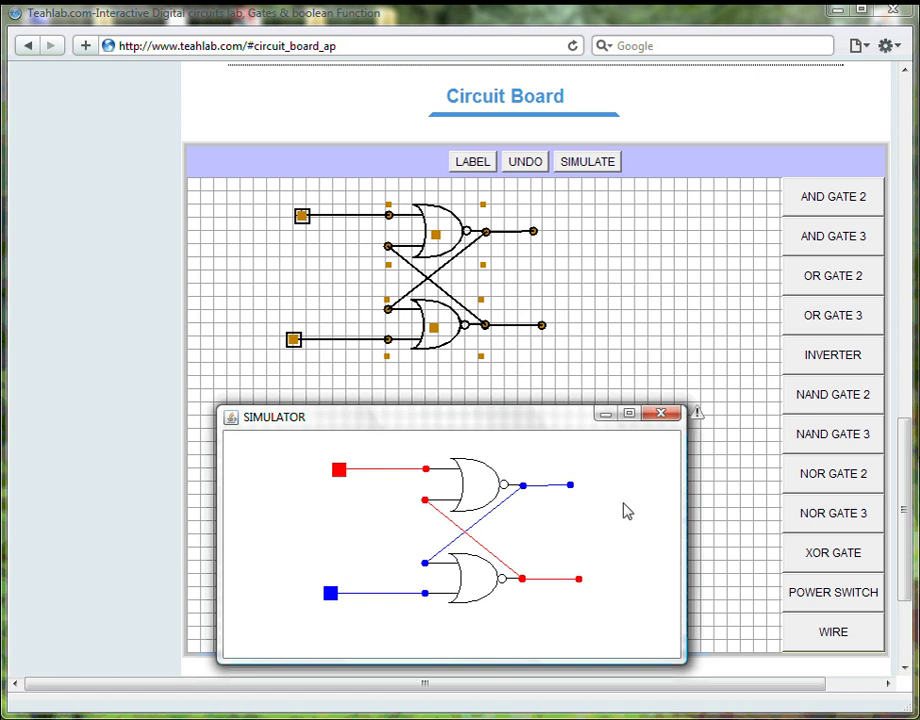
- Close the simulator, add a 'SET RESET NOR LATCH' caption and position it above the gates
{"action": "left_click", "coordinate": [663, 415]}
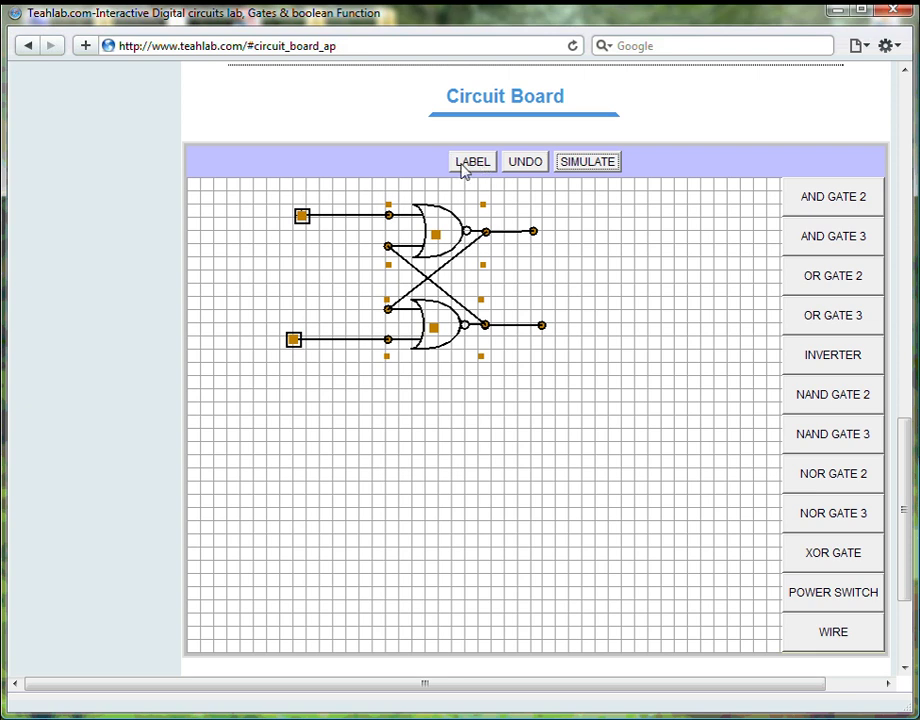
{"action": "left_click", "coordinate": [472, 166]}
{"action": "type", "text": "SET RESET NOR LATCH"}
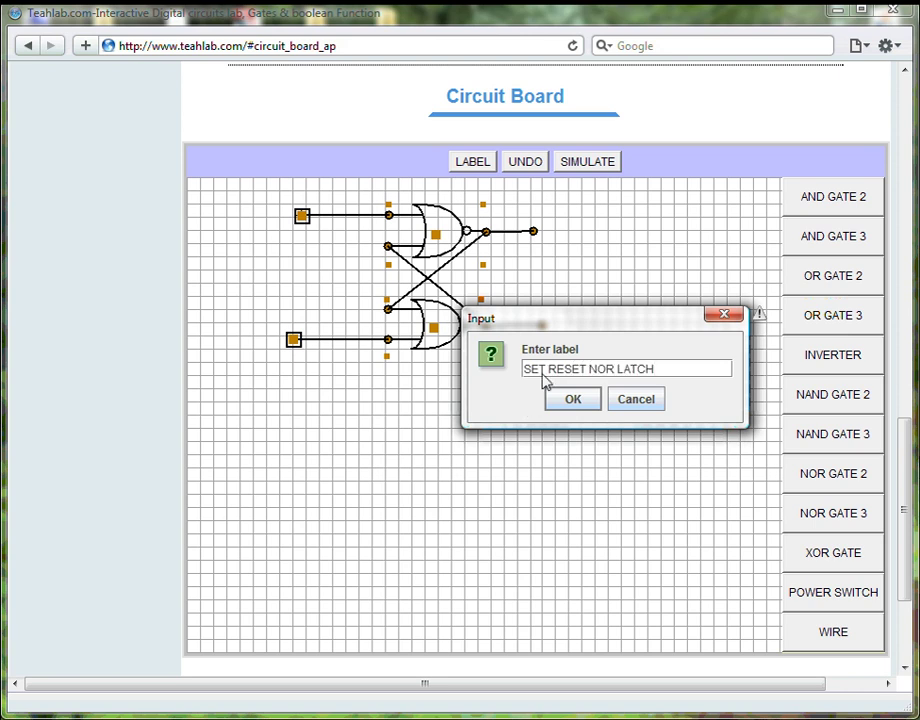
{"action": "left_click", "coordinate": [565, 401]}
{"action": "left_click", "coordinate": [567, 401]}
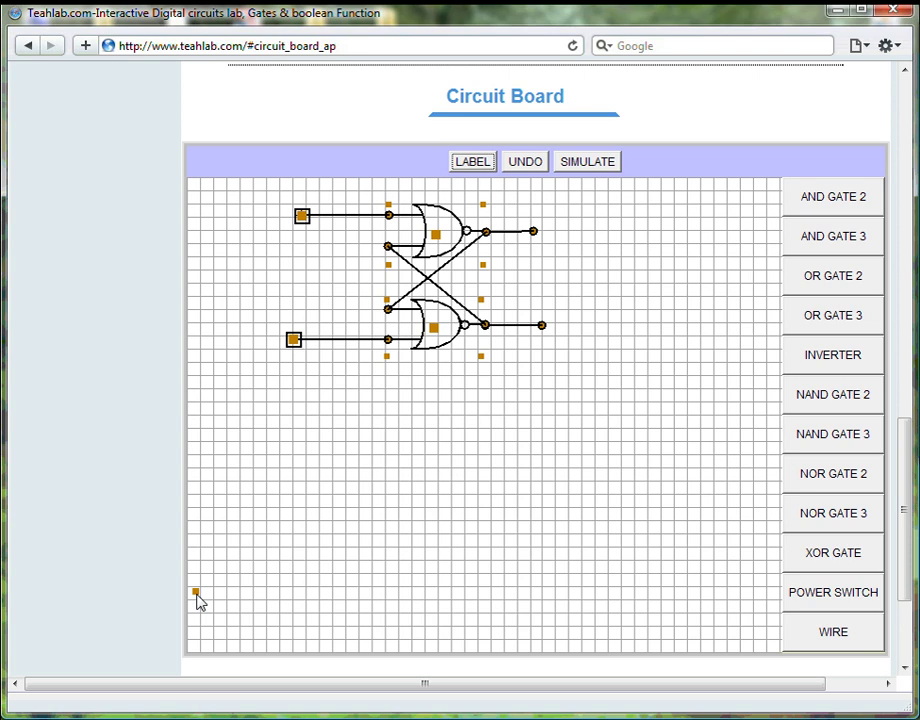
{"action": "mouse_move", "coordinate": [198, 601]}
{"action": "left_mouse_down"}
{"action": "mouse_move", "coordinate": [200, 343]}
{"action": "mouse_move", "coordinate": [343, 212]}
{"action": "mouse_move", "coordinate": [378, 201]}
{"action": "left_mouse_up"}
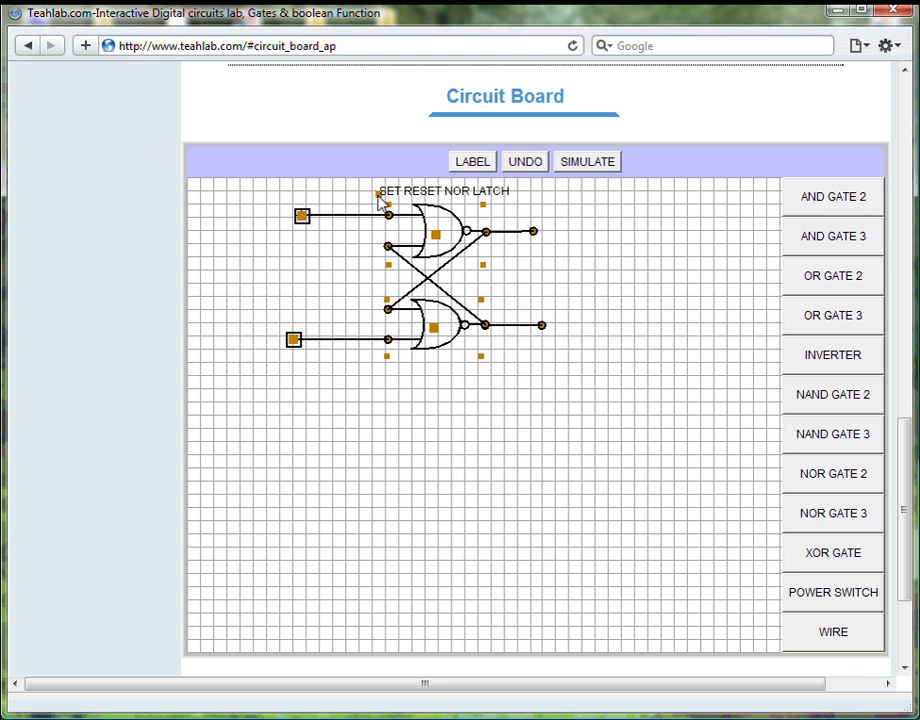
{"action": "left_click_drag", "start_coordinate": [378, 201], "coordinate": [380, 201]}
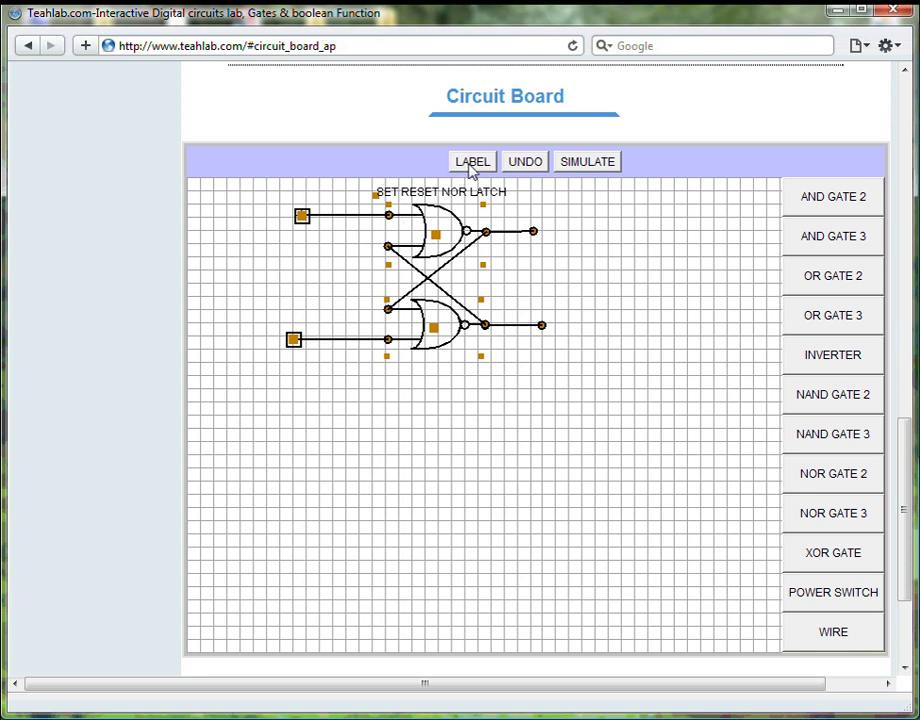
- Add text labels 'A' beside the upper input switch and 'B' beside the lower one
{"action": "left_click", "coordinate": [470, 164]}
{"action": "type", "text": "A"}
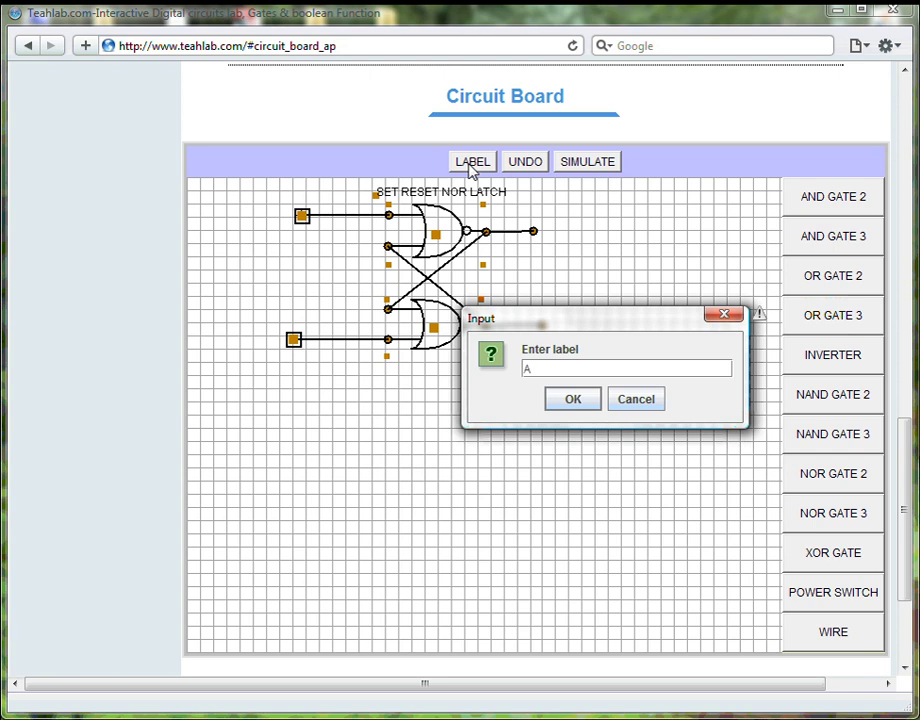
{"action": "left_click", "coordinate": [573, 400]}
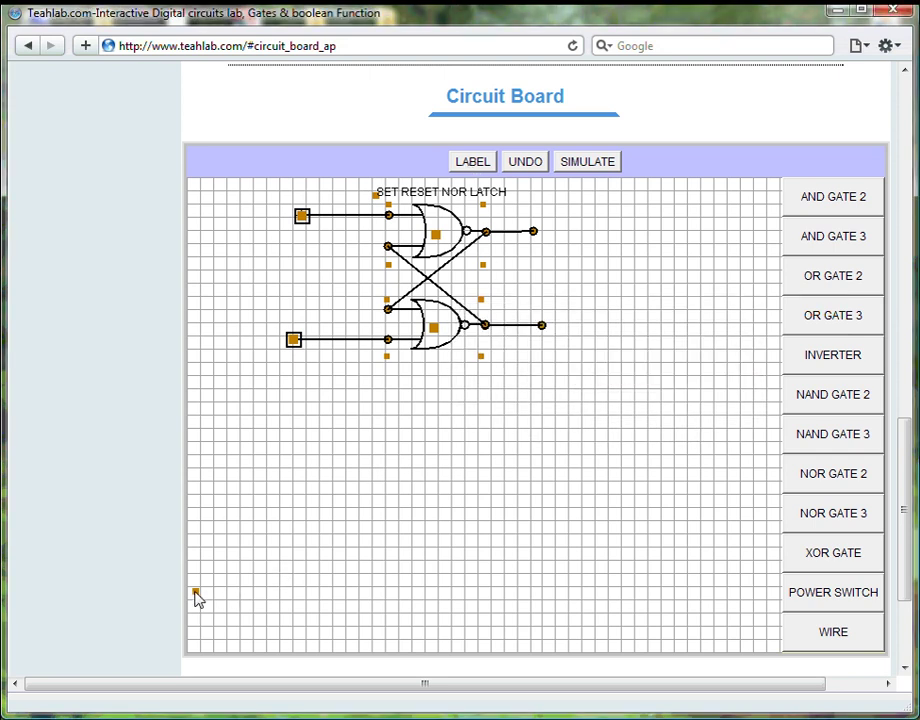
{"action": "left_click_drag", "start_coordinate": [196, 594], "coordinate": [283, 226]}
{"action": "left_click", "coordinate": [469, 164]}
{"action": "type", "text": "B"}
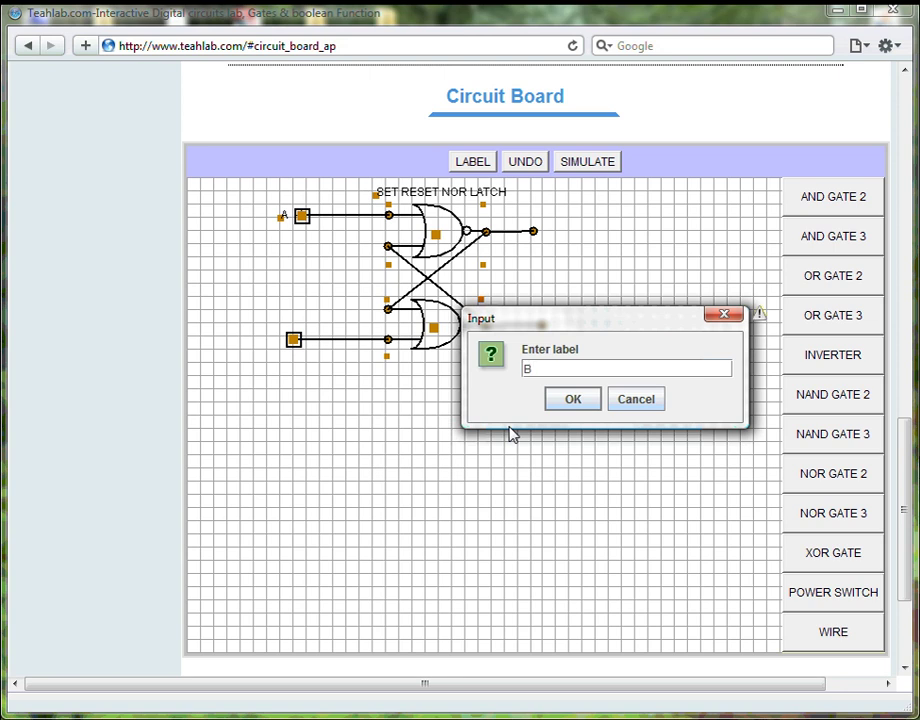
{"action": "left_click", "coordinate": [572, 405]}
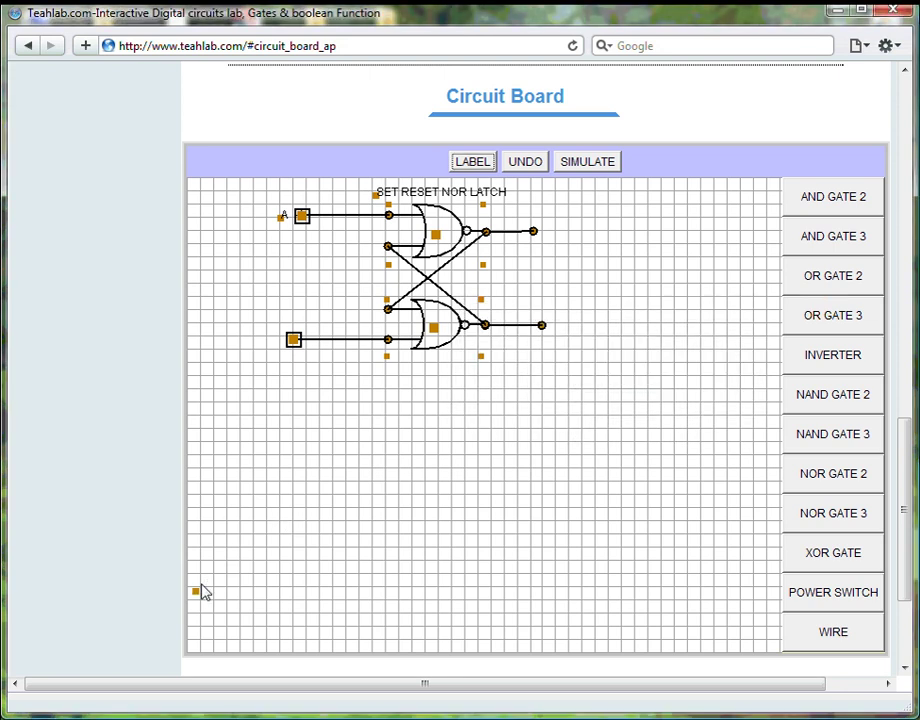
{"action": "left_click_drag", "start_coordinate": [199, 598], "coordinate": [273, 344]}
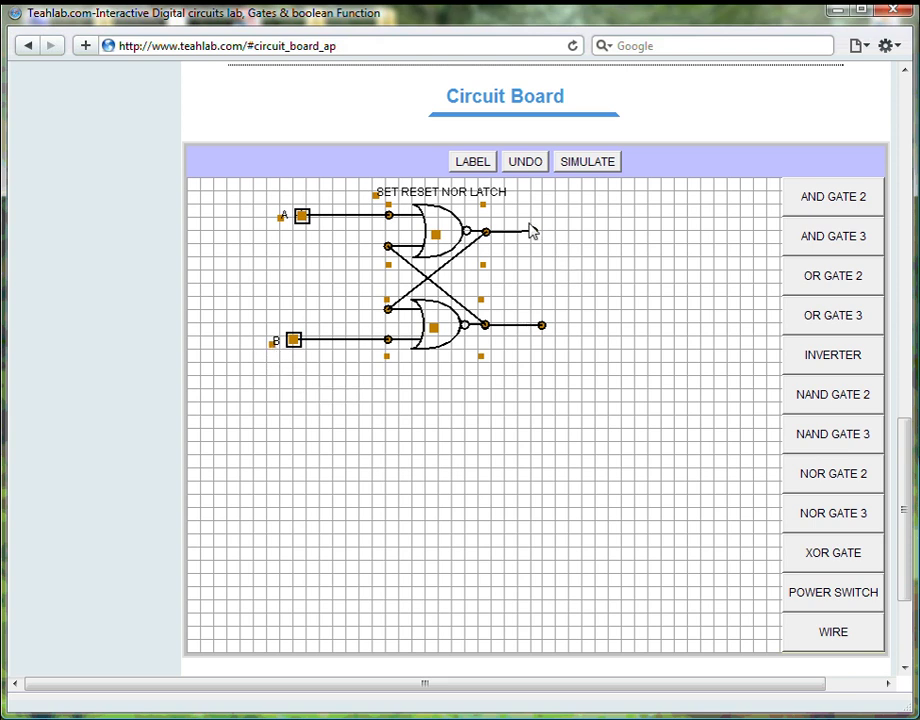
- Add a 'Q' label at the top gate's output and a 'not-Q' label at the bottom gate's output
{"action": "left_click", "coordinate": [470, 165]}
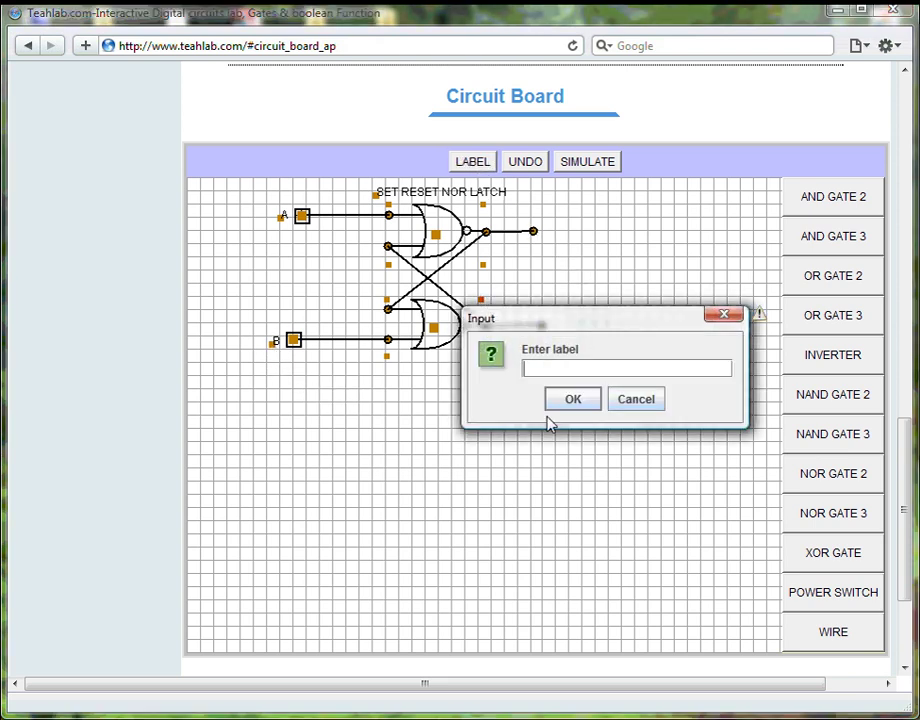
{"action": "type", "text": "Q"}
{"action": "left_click", "coordinate": [575, 401]}
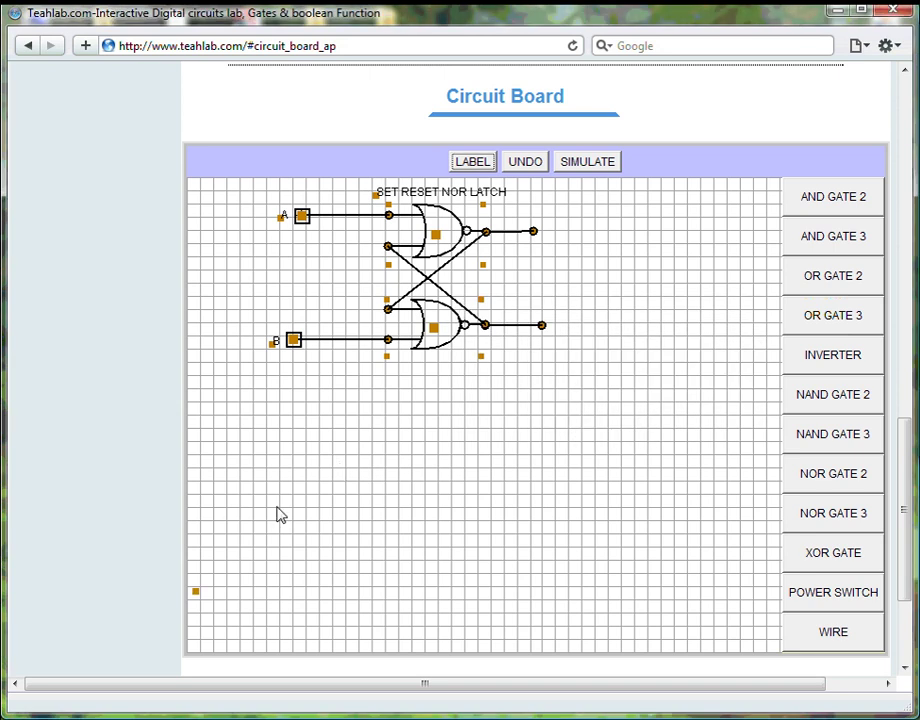
{"action": "mouse_move", "coordinate": [197, 594]}
{"action": "left_mouse_down"}
{"action": "mouse_move", "coordinate": [546, 306]}
{"action": "mouse_move", "coordinate": [548, 233]}
{"action": "left_mouse_up"}
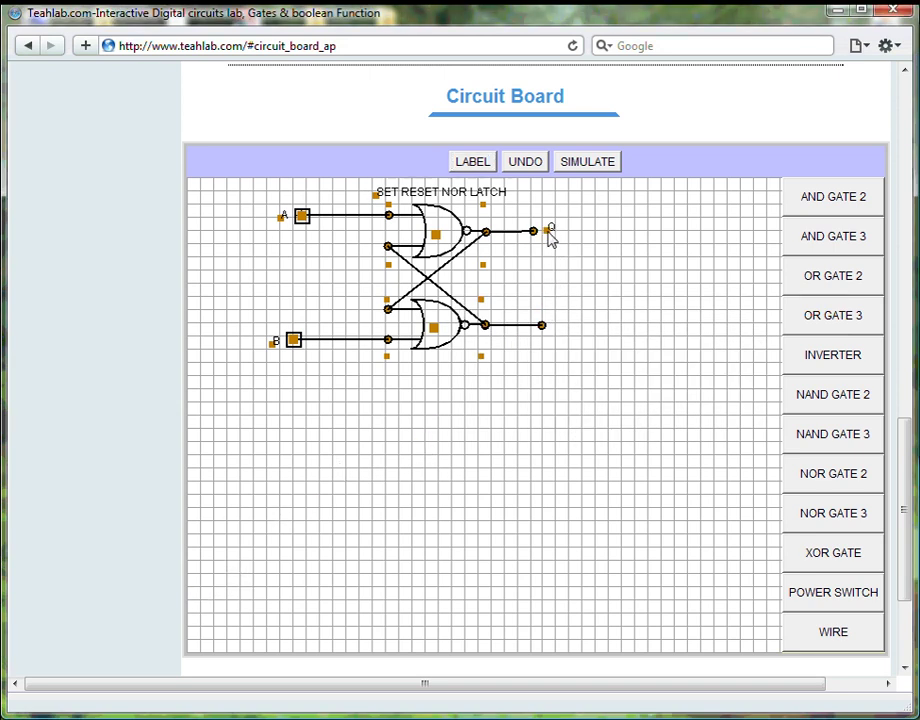
{"action": "left_click", "coordinate": [475, 166]}
{"action": "type", "text": "not-Q"}
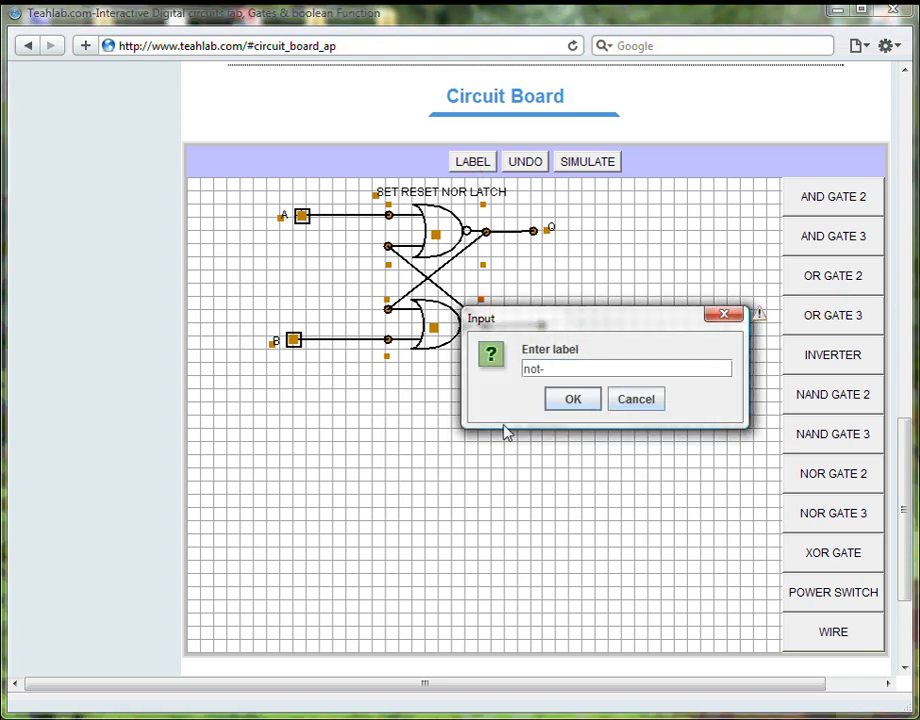
{"action": "left_click", "coordinate": [566, 401]}
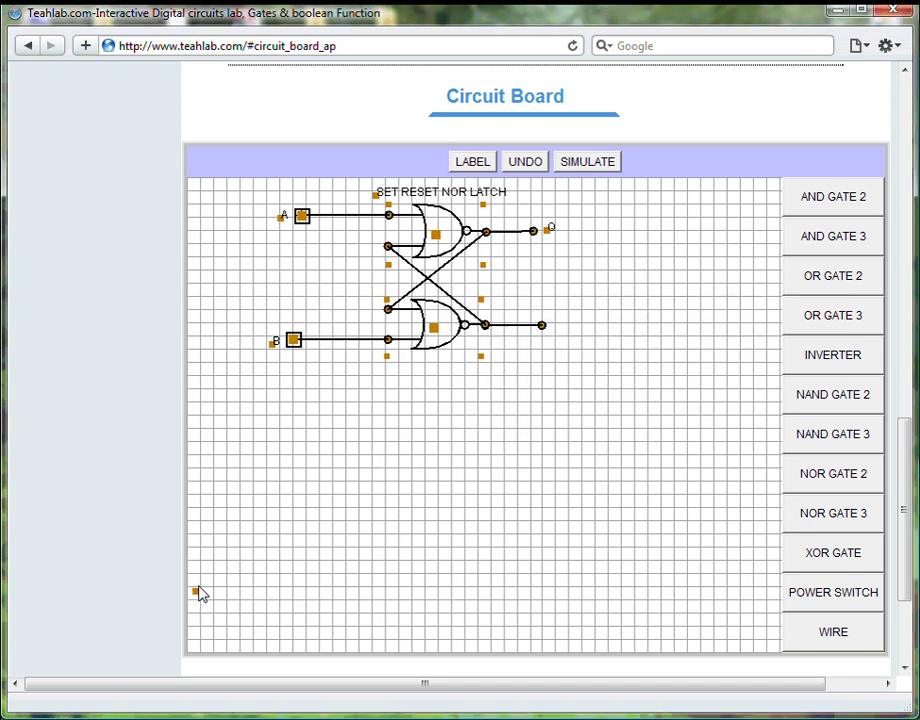
{"action": "left_click_drag", "start_coordinate": [197, 591], "coordinate": [553, 330]}
- Start the simulation and narrow and lower the SIMULATOR window so the board stays visible
{"action": "left_click", "coordinate": [589, 170]}
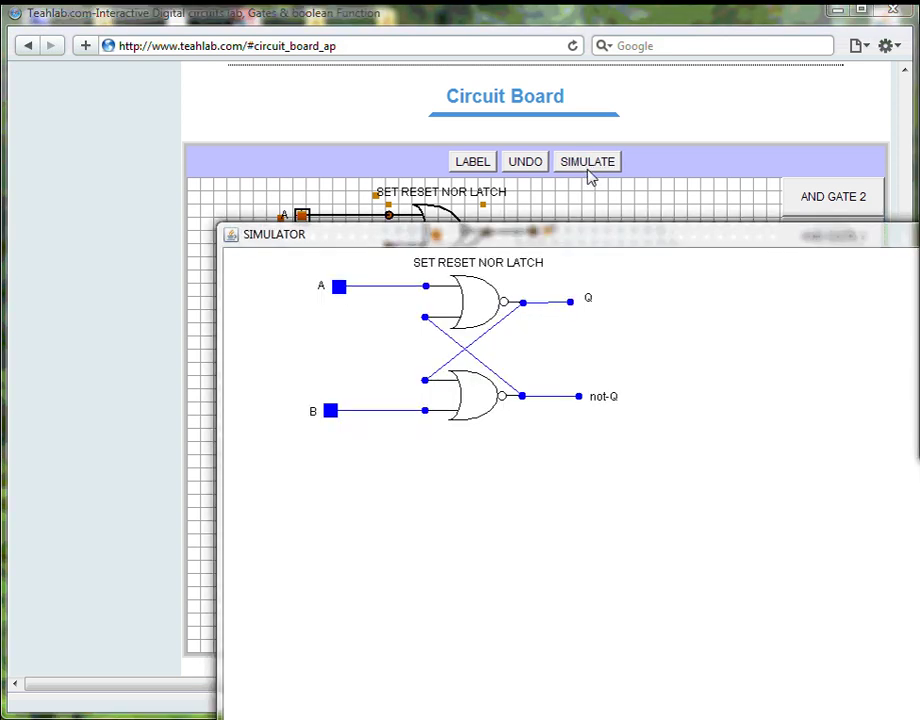
{"action": "left_click_drag", "start_coordinate": [557, 250], "coordinate": [415, 212]}
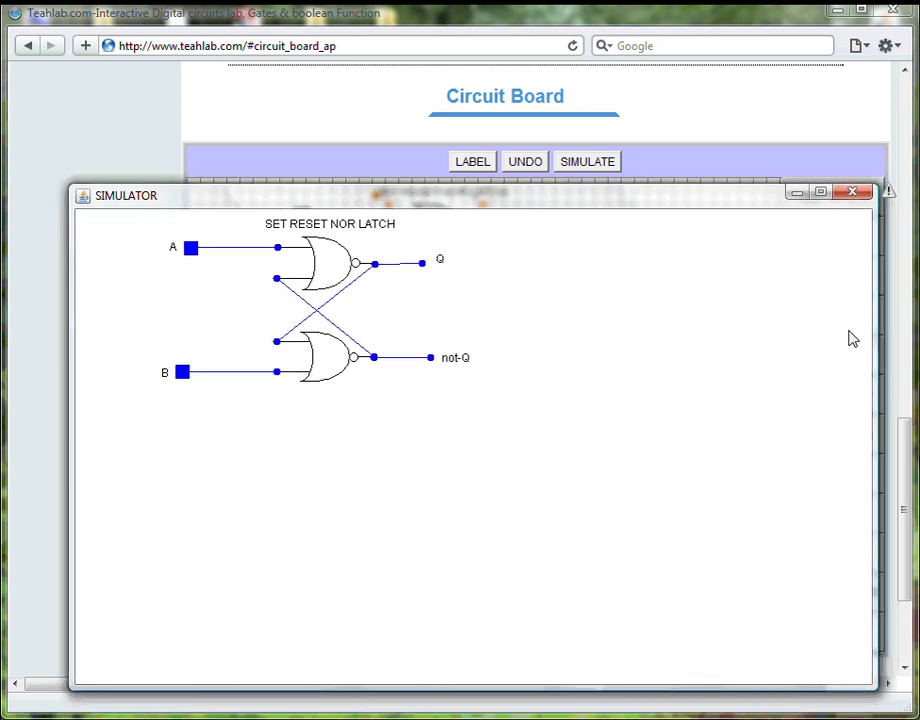
{"action": "left_click_drag", "start_coordinate": [876, 330], "coordinate": [586, 320]}
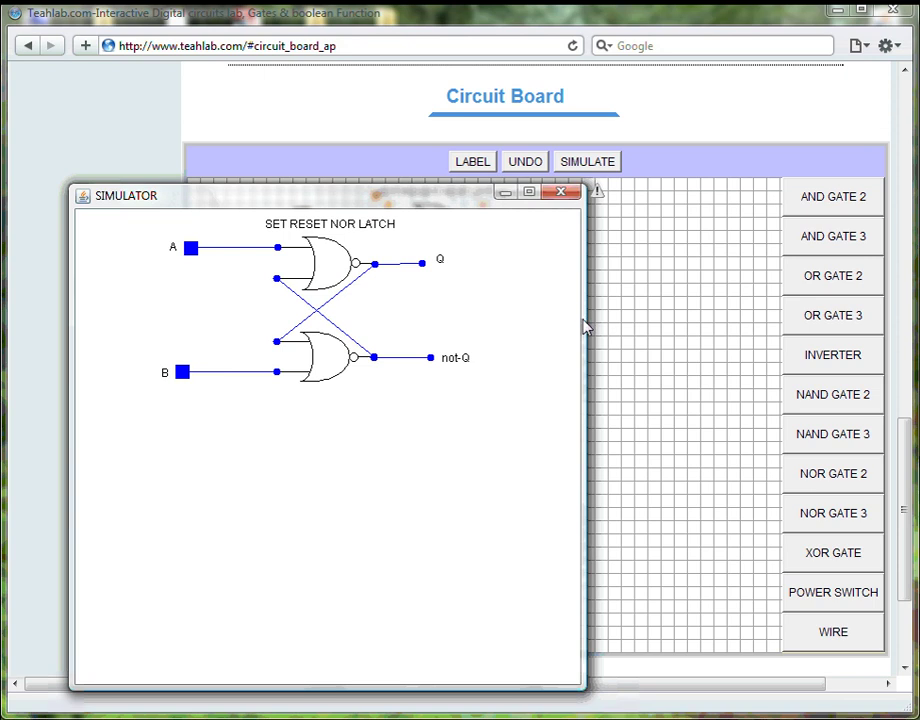
{"action": "mouse_move", "coordinate": [427, 193]}
{"action": "left_mouse_down"}
{"action": "mouse_move", "coordinate": [430, 402]}
{"action": "mouse_move", "coordinate": [510, 385]}
{"action": "left_mouse_up"}
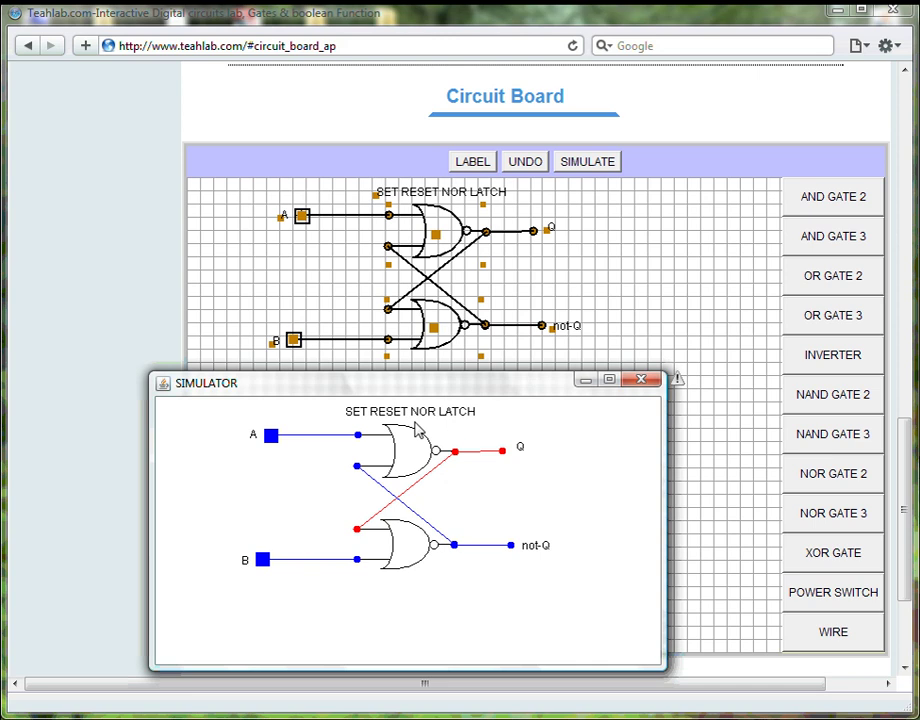
- Toggle switches A and B on and off, watching Q and not-Q change colour
{"action": "left_click", "coordinate": [272, 438]}
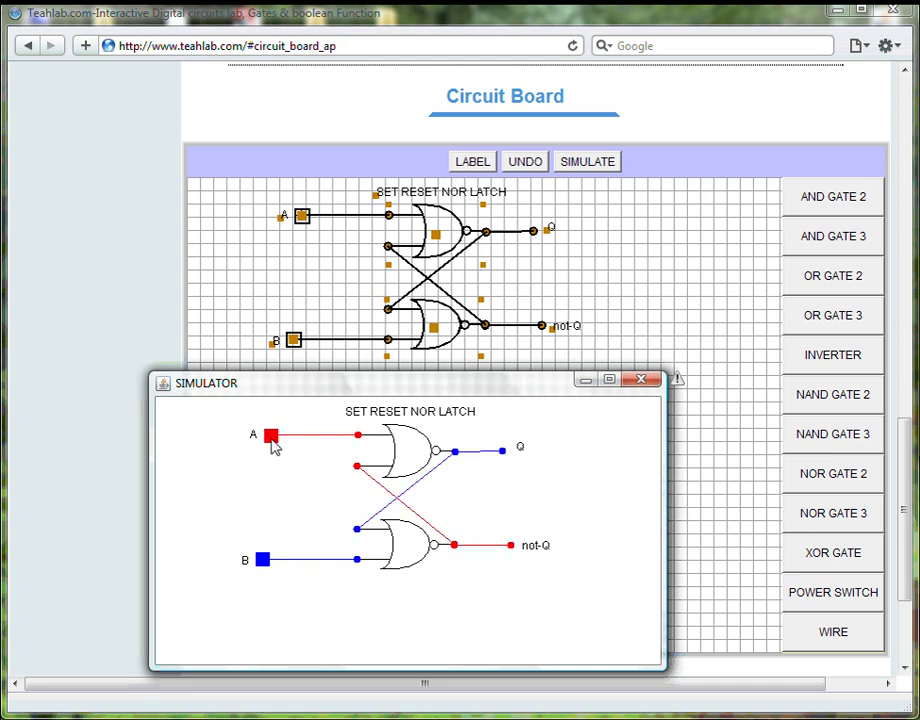
{"action": "left_click", "coordinate": [272, 438]}
{"action": "left_click", "coordinate": [271, 437]}
{"action": "left_click", "coordinate": [271, 437]}
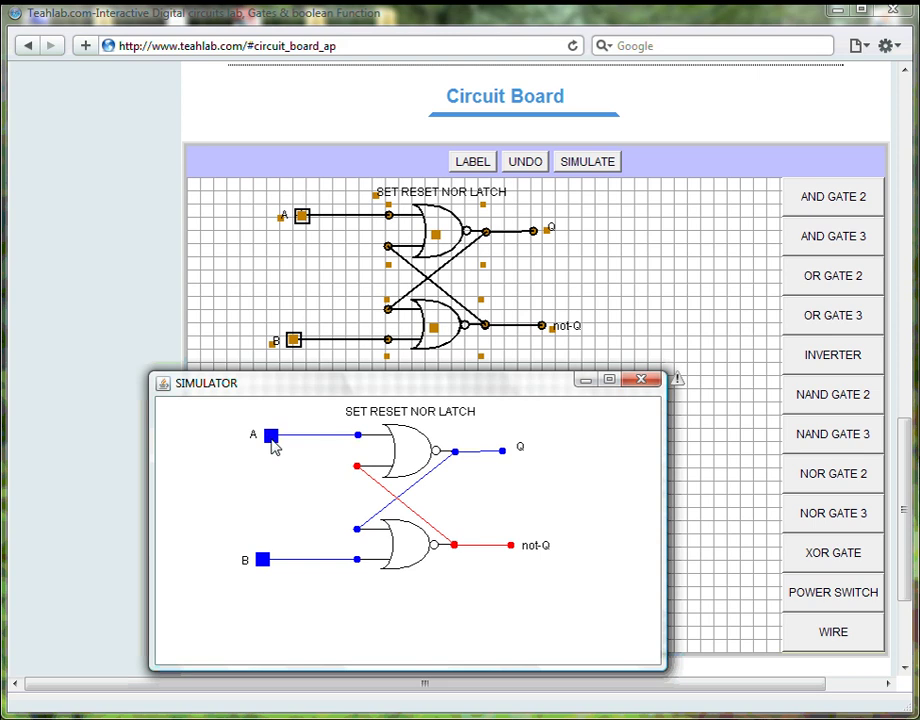
{"action": "left_click", "coordinate": [263, 561]}
{"action": "left_click", "coordinate": [271, 437]}
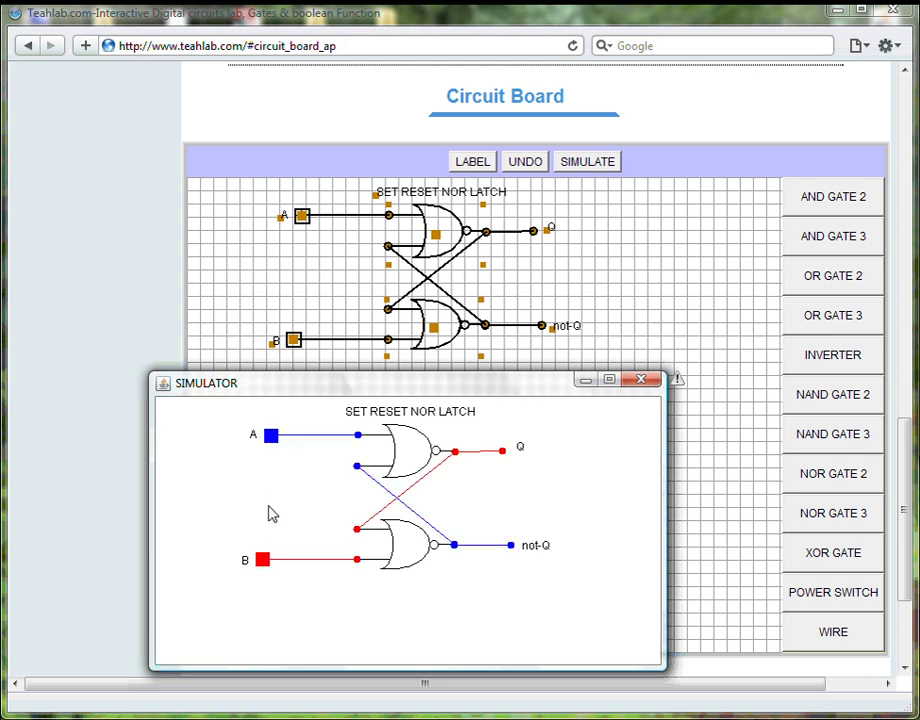
{"action": "left_click", "coordinate": [263, 560]}
- Pulse input B, then A, then B to flip the latch back and forth
{"action": "left_click", "coordinate": [263, 561]}
{"action": "left_click", "coordinate": [263, 560]}
{"action": "left_click", "coordinate": [263, 561]}
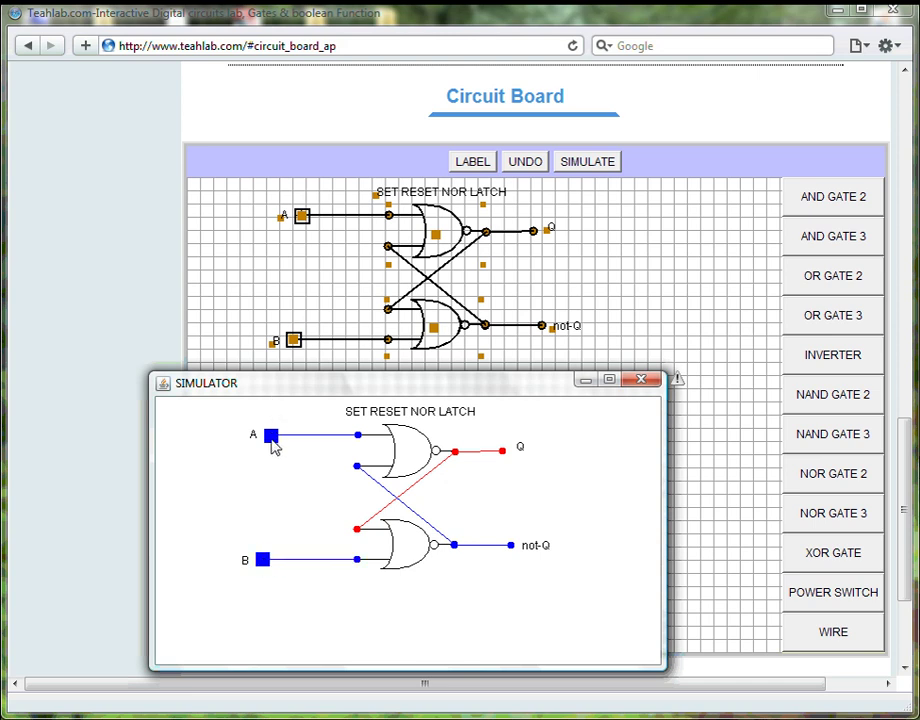
{"action": "left_click", "coordinate": [271, 438]}
{"action": "left_click", "coordinate": [271, 438]}
{"action": "left_click", "coordinate": [260, 562]}
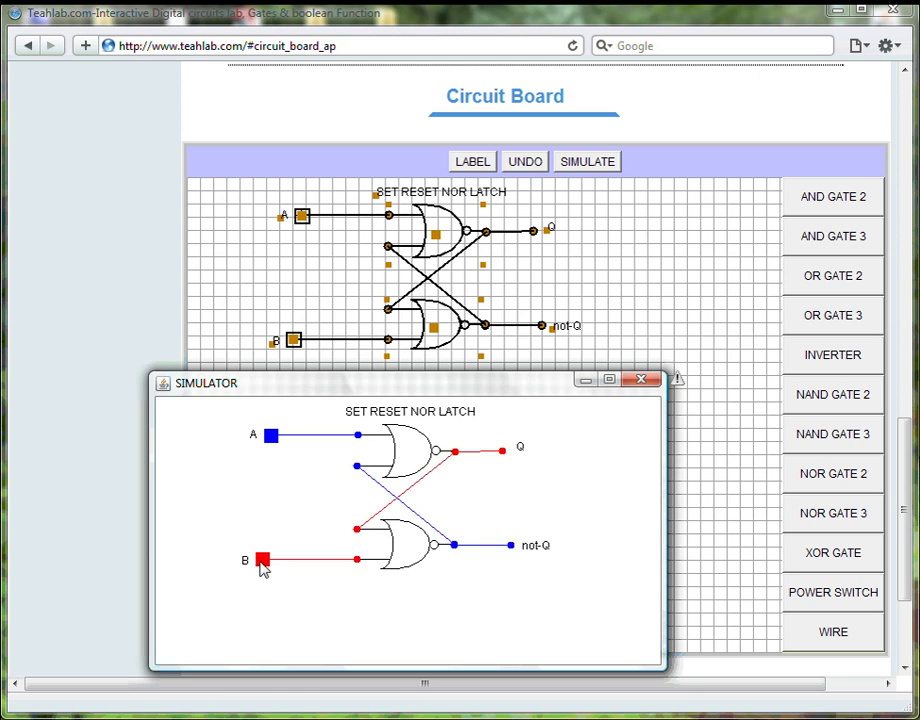
{"action": "left_click", "coordinate": [260, 562]}
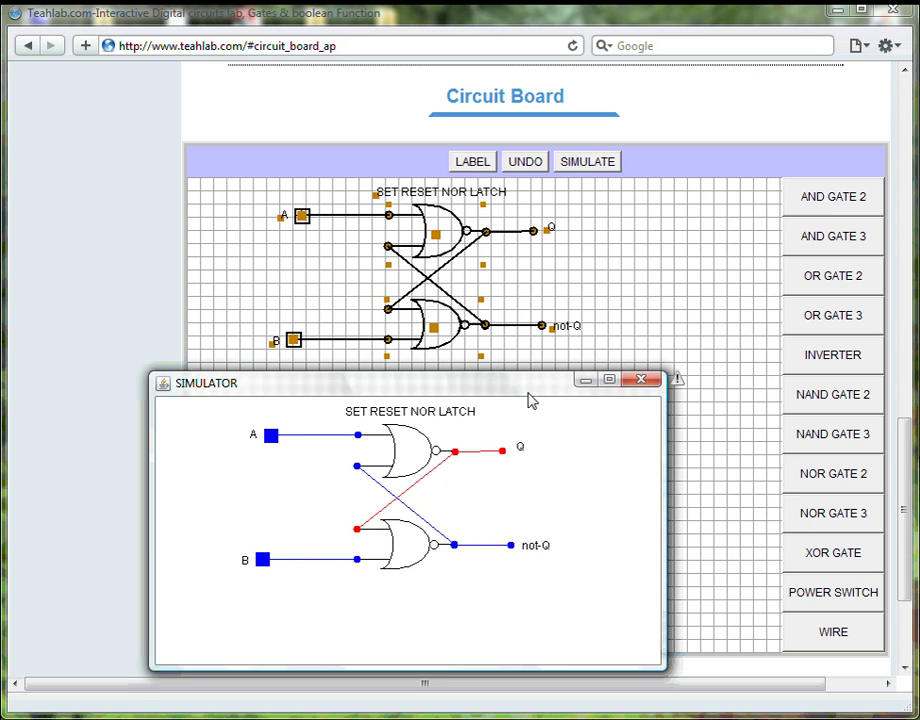
- Shift the simulator slightly right and pulse A and B again, ending with both switches off
{"action": "left_click_drag", "start_coordinate": [533, 392], "coordinate": [562, 388]}
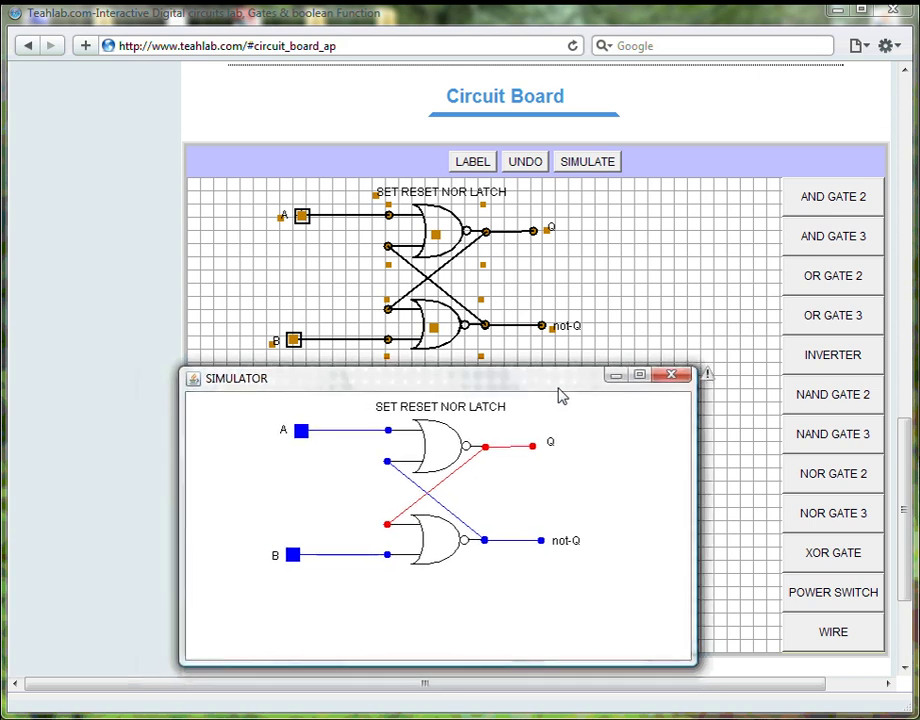
{"action": "left_click", "coordinate": [301, 432]}
{"action": "left_click", "coordinate": [301, 432]}
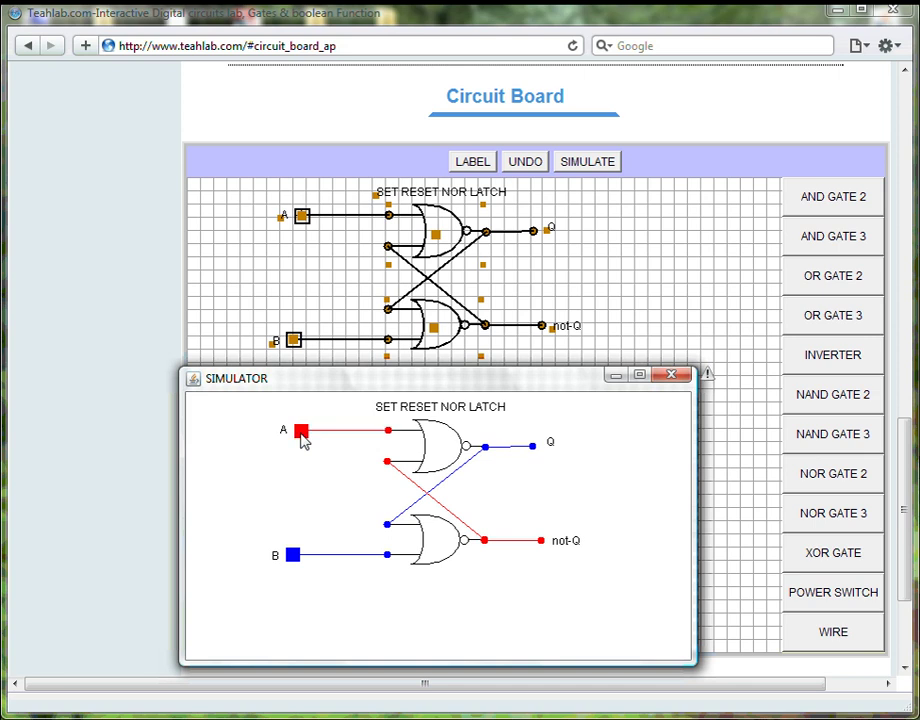
{"action": "left_click", "coordinate": [301, 432]}
{"action": "left_click", "coordinate": [294, 556]}
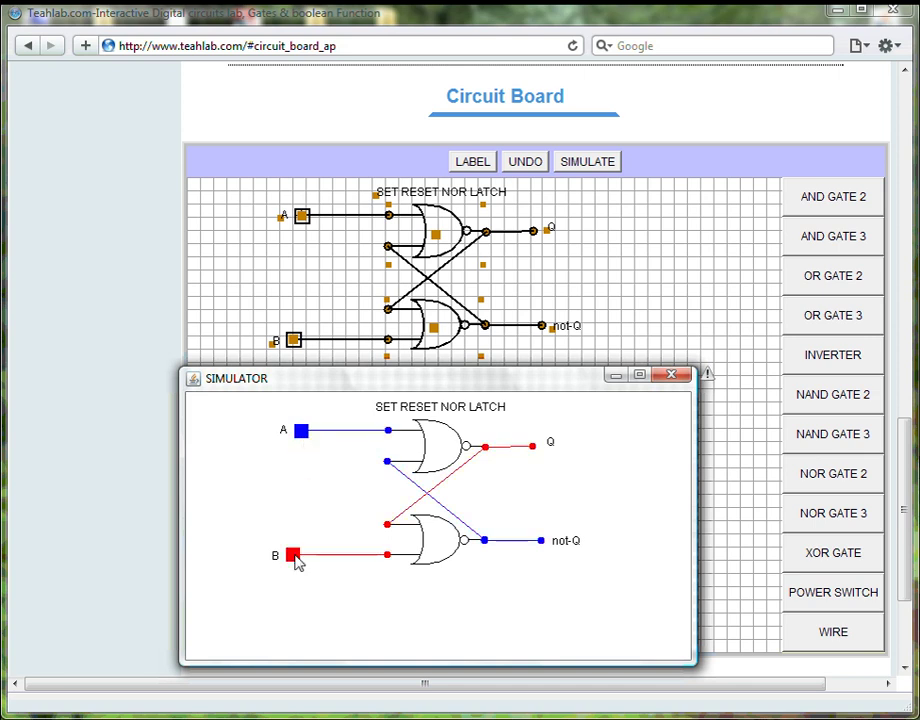
{"action": "left_click", "coordinate": [301, 432]}
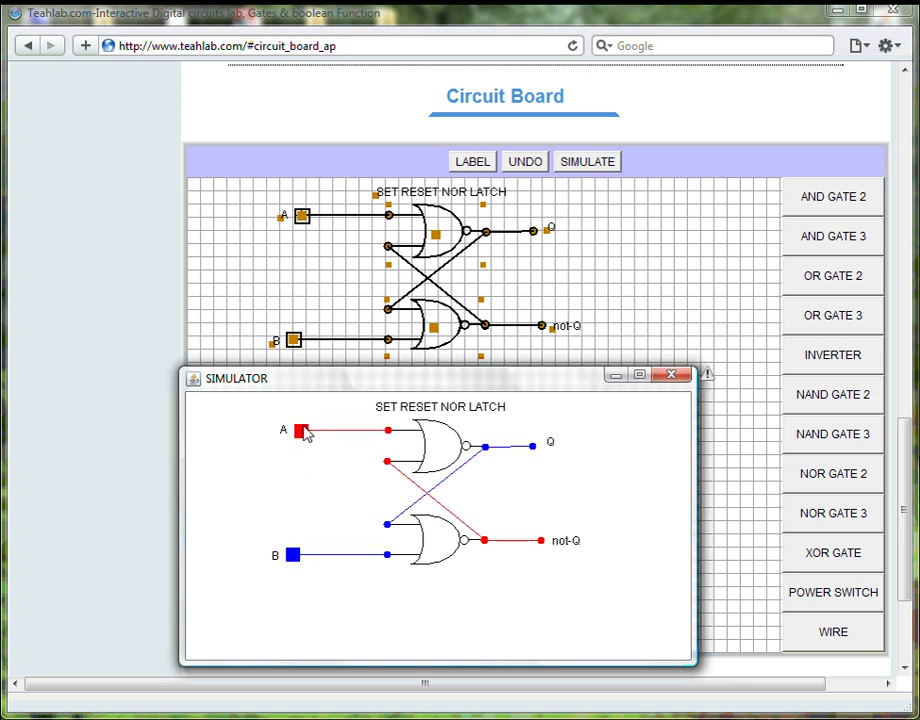
{"action": "left_click", "coordinate": [301, 432]}
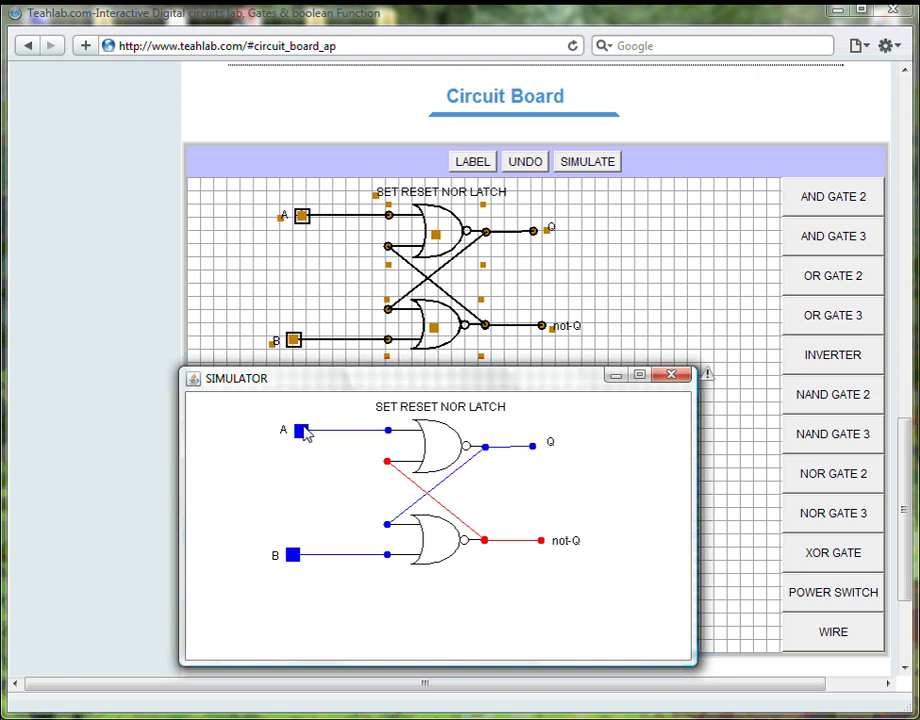